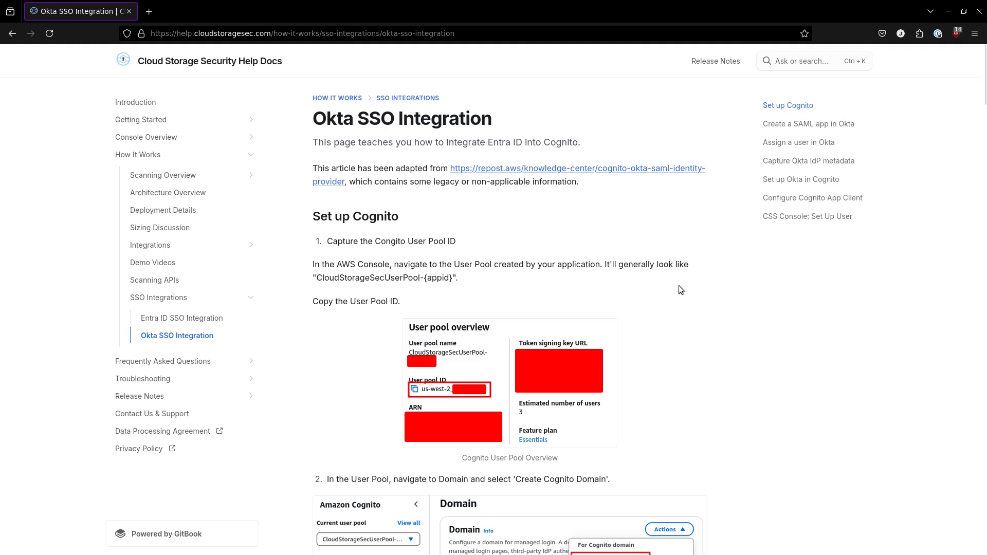
Show the Okta SSO guide beside the second browser window and review its Cognito user pool, Okta dashboard and Cloud Storage Security sign-in pages
{"action": "key", "text": "super+f"}
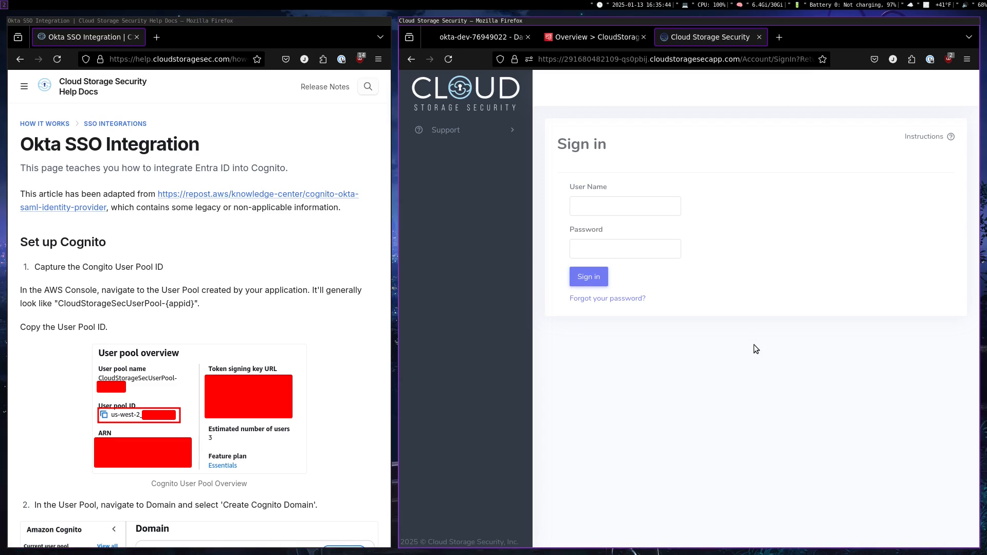
{"action": "left_click", "coordinate": [609, 41]}
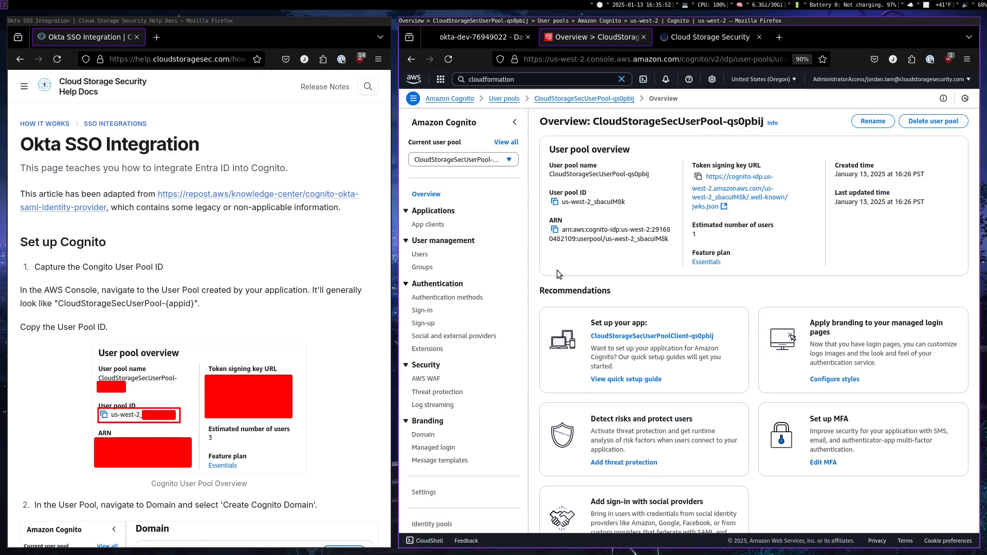
{"action": "left_click", "coordinate": [492, 36]}
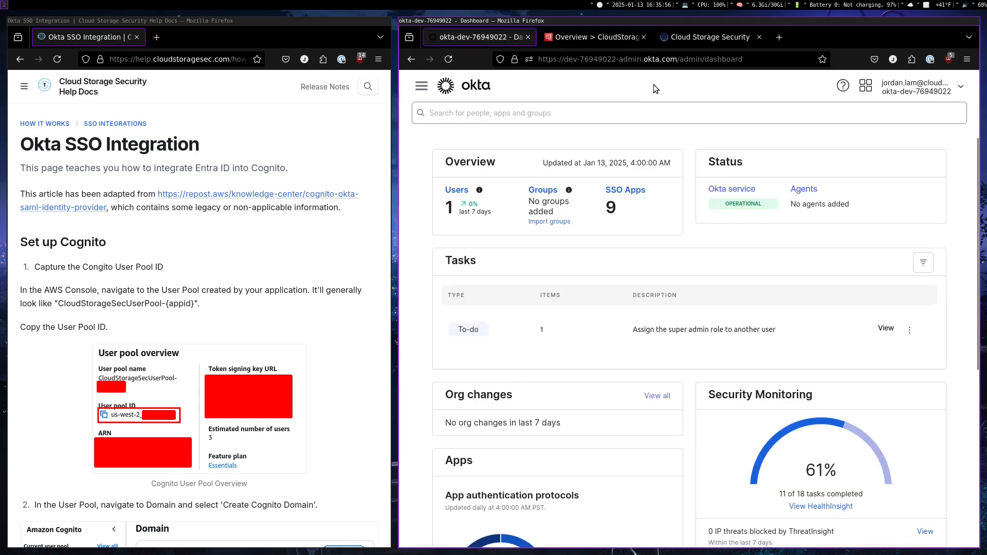
{"action": "left_click", "coordinate": [700, 40]}
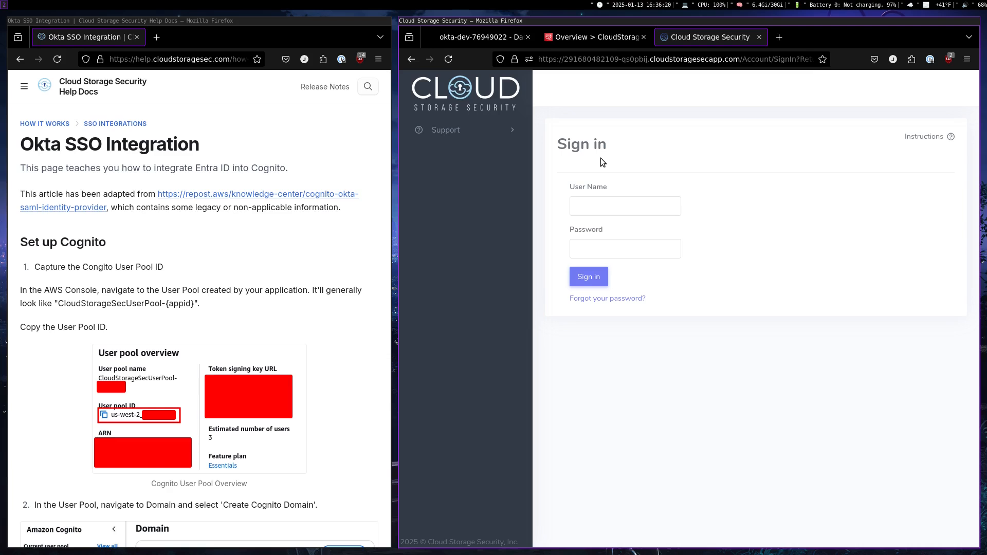
Copy the User Pool ID from the Cognito user pool overview, following the guide's first step
{"action": "left_click", "coordinate": [593, 36]}
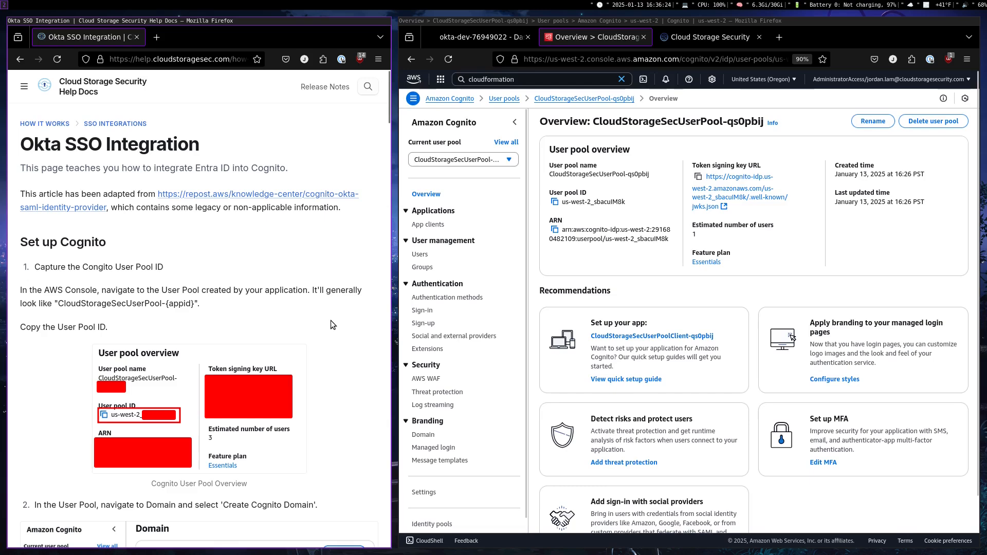
{"action": "scroll", "coordinate": [318, 313], "scroll_direction": "down", "scroll_amount": 6}
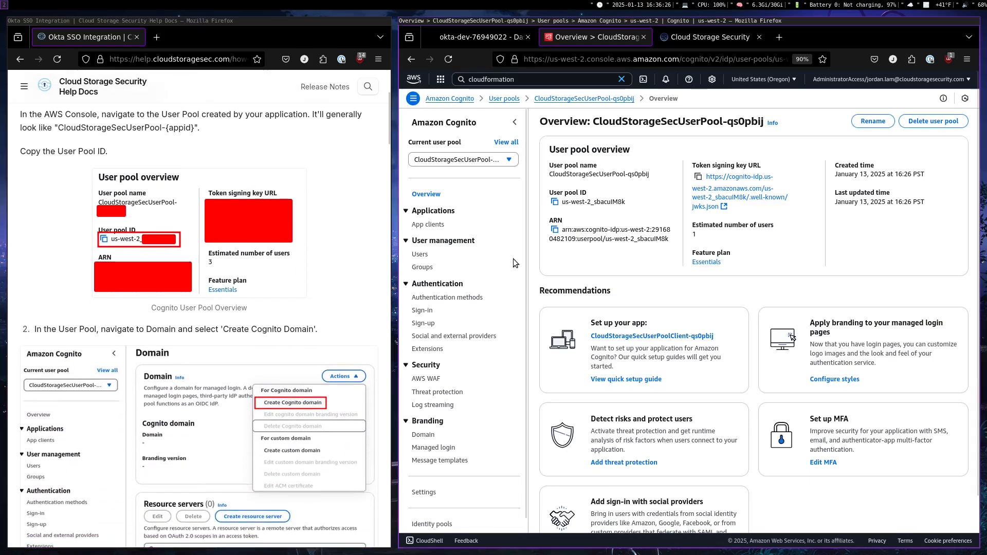
{"action": "left_click", "coordinate": [555, 204]}
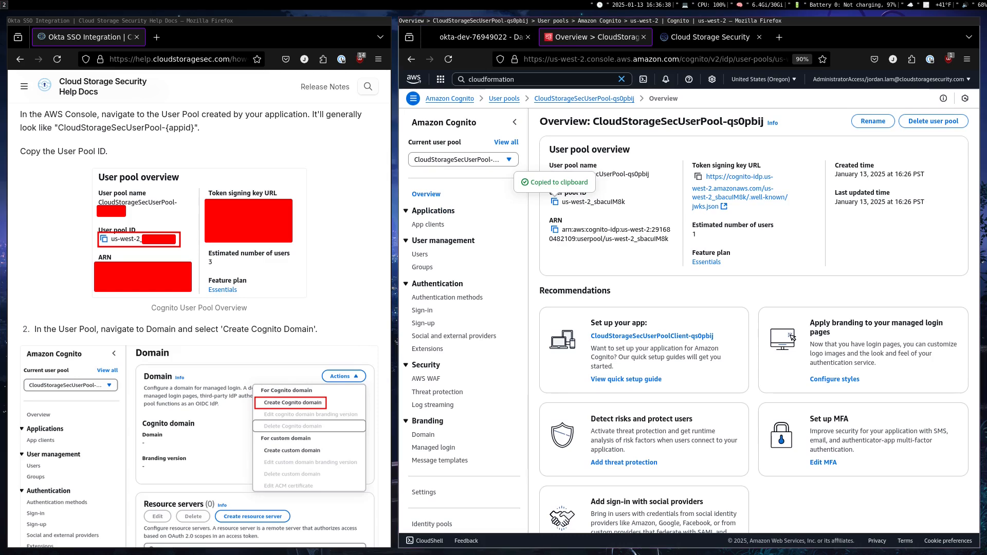
Create a Cognito domain with the prefix jl-okta for the user pool and copy its URL
{"action": "scroll", "coordinate": [310, 259], "scroll_direction": "down", "scroll_amount": 4}
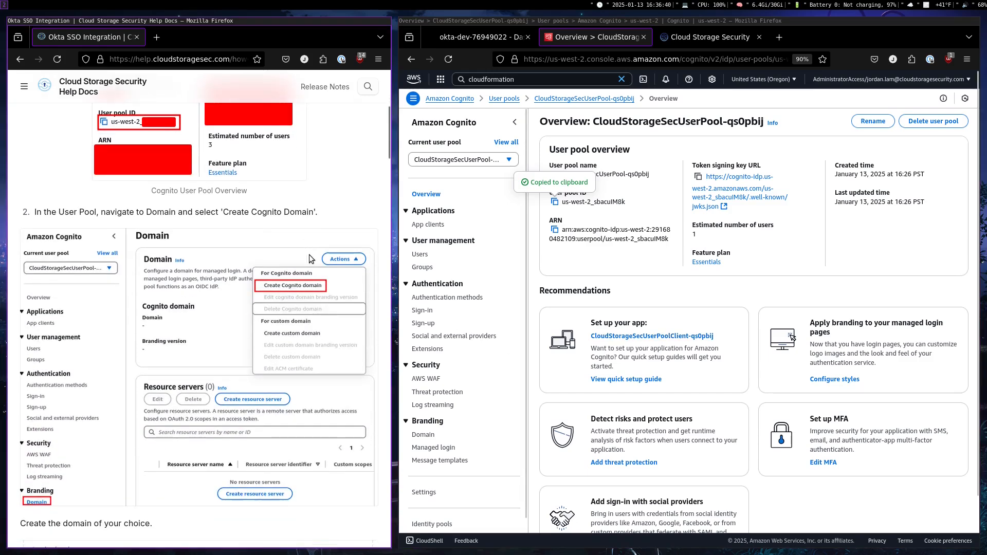
{"action": "left_click", "coordinate": [419, 436]}
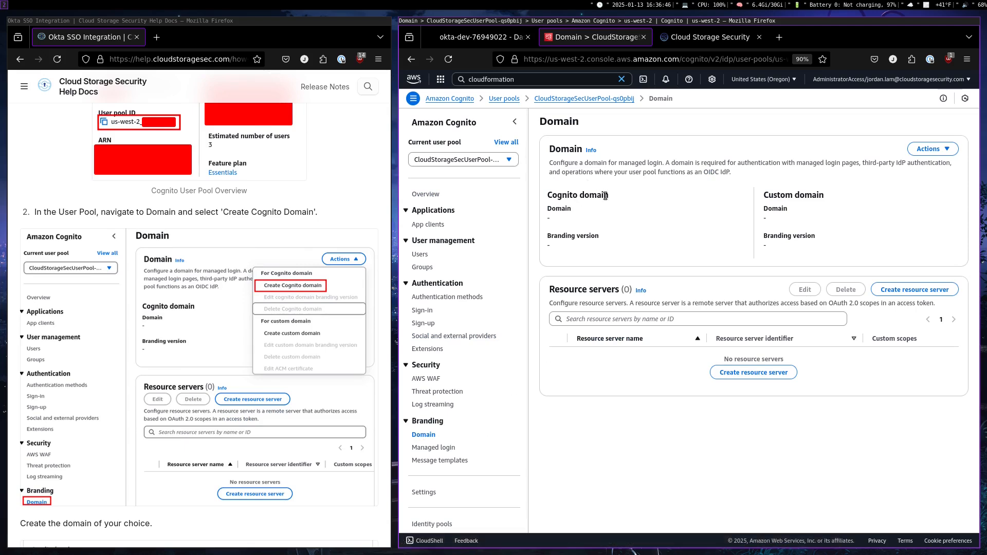
{"action": "left_click", "coordinate": [939, 150]}
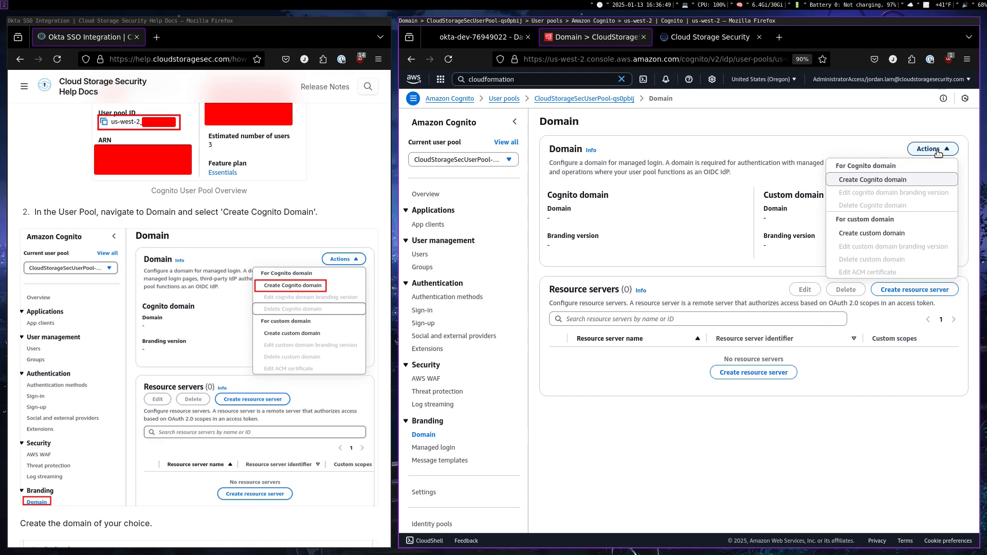
{"action": "left_click", "coordinate": [881, 180]}
{"action": "left_click", "coordinate": [545, 219]}
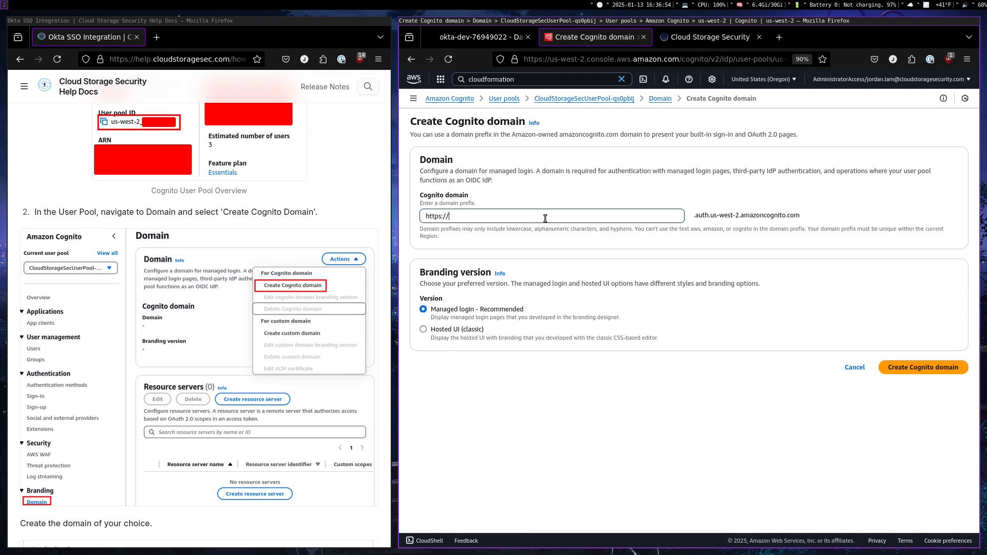
{"action": "type", "text": "jl-okta"}
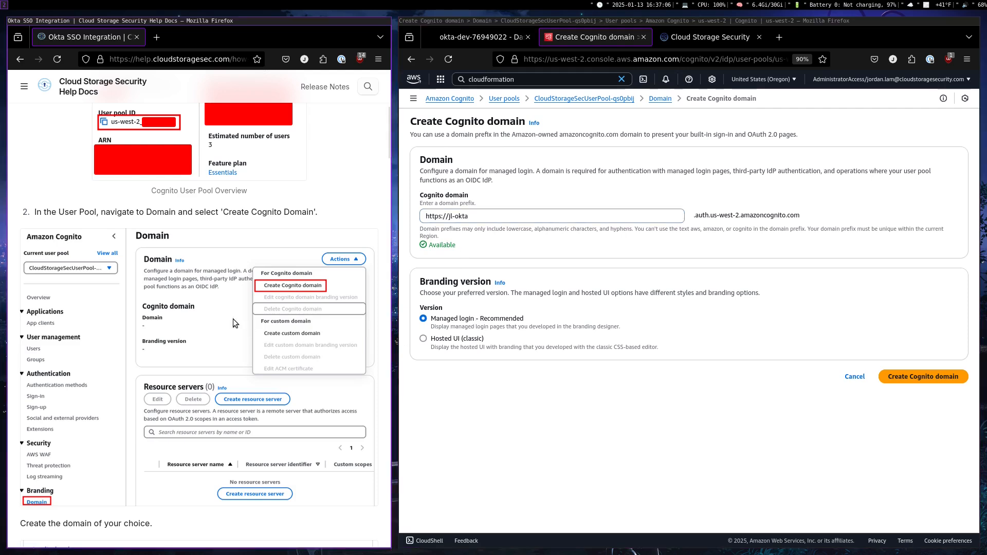
{"action": "scroll", "coordinate": [214, 315], "scroll_direction": "down", "scroll_amount": 6}
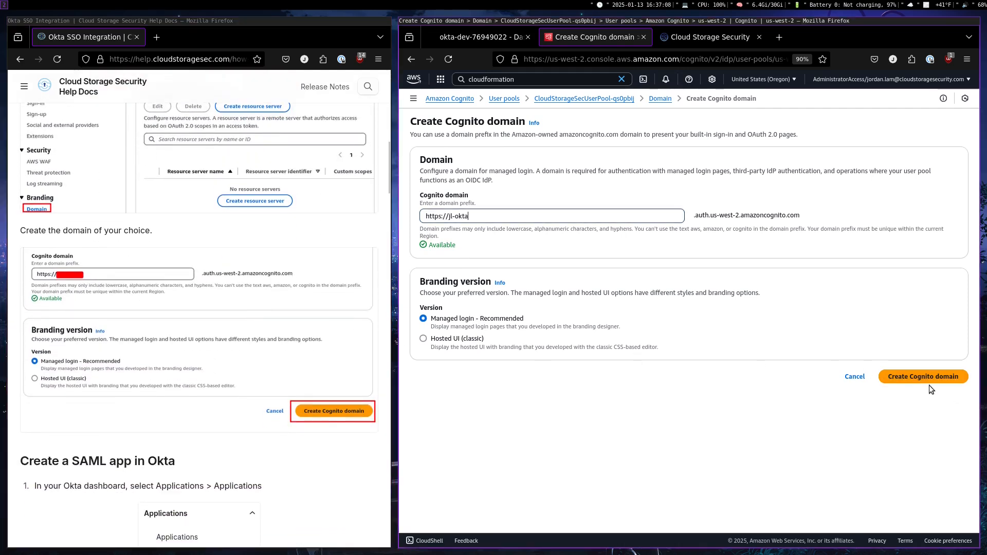
{"action": "left_click", "coordinate": [929, 380]}
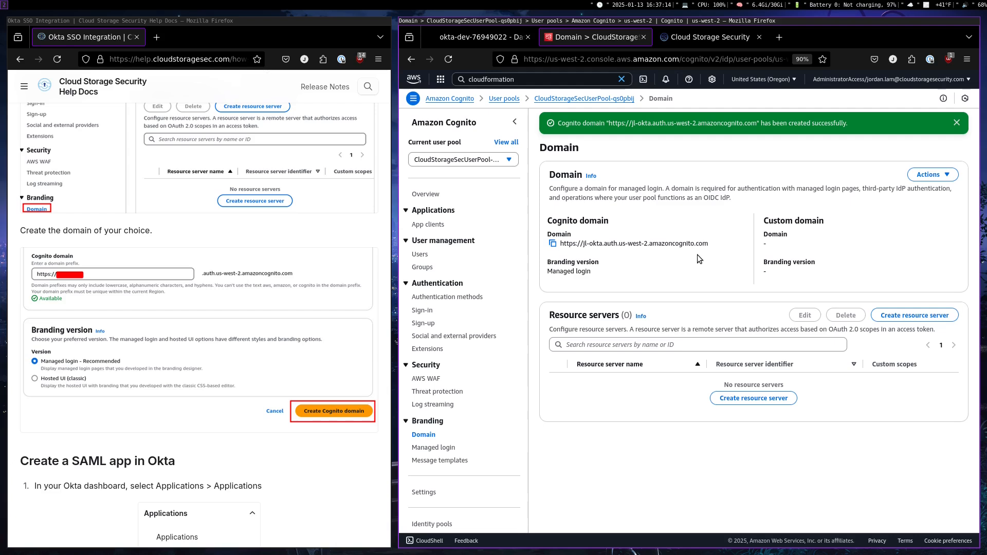
{"action": "left_click", "coordinate": [554, 245]}
{"action": "left_click", "coordinate": [553, 244]}
Switch to the Okta admin console and start a new app integration with SAML 2.0 as the sign-in method
{"action": "left_click", "coordinate": [482, 39]}
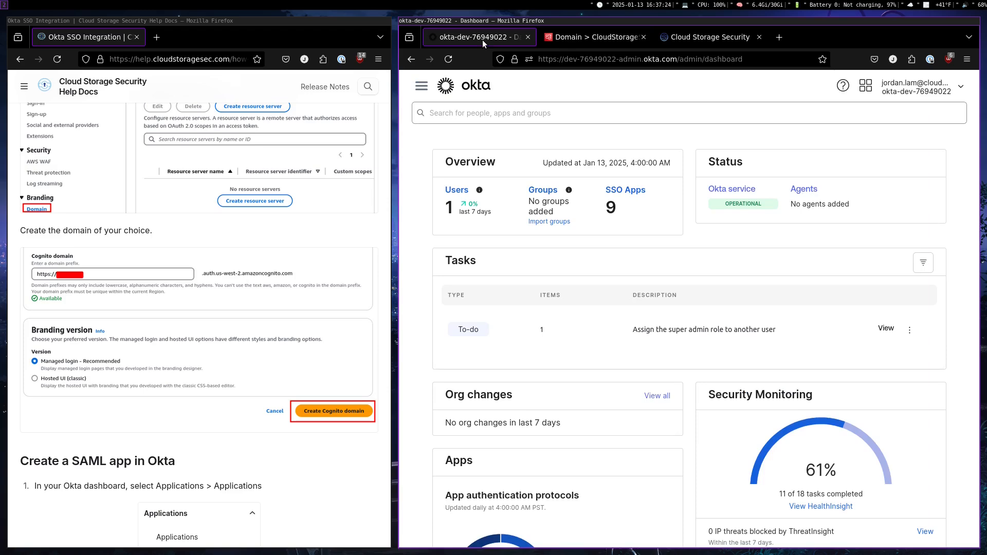
{"action": "scroll", "coordinate": [255, 229], "scroll_direction": "down", "scroll_amount": 5}
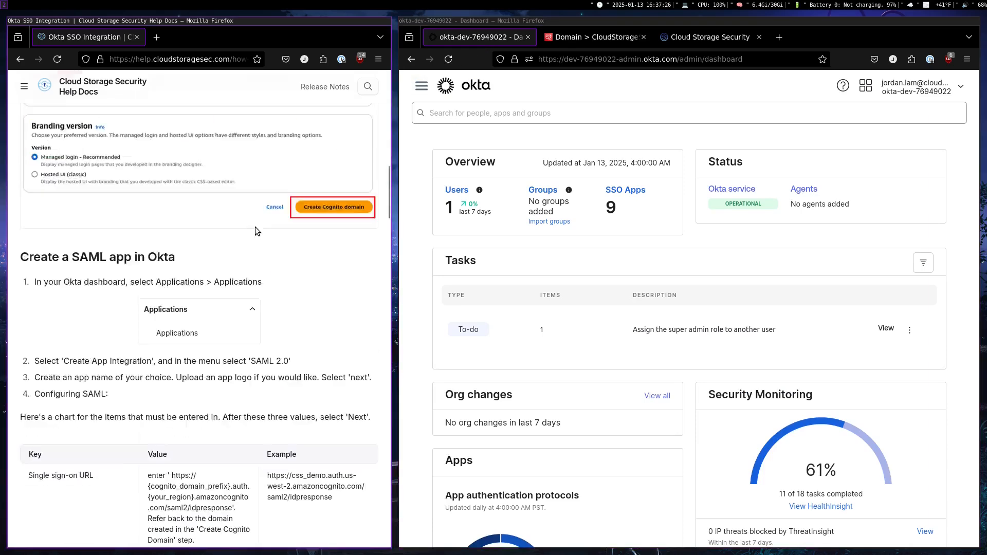
{"action": "left_click", "coordinate": [421, 85]}
{"action": "left_click", "coordinate": [433, 252]}
{"action": "left_click", "coordinate": [452, 275]}
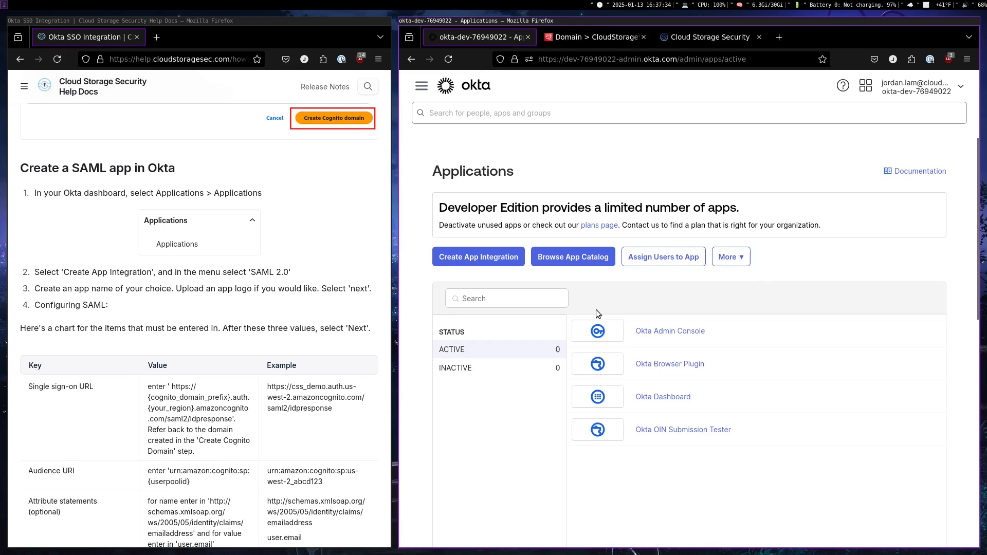
{"action": "left_click", "coordinate": [462, 265]}
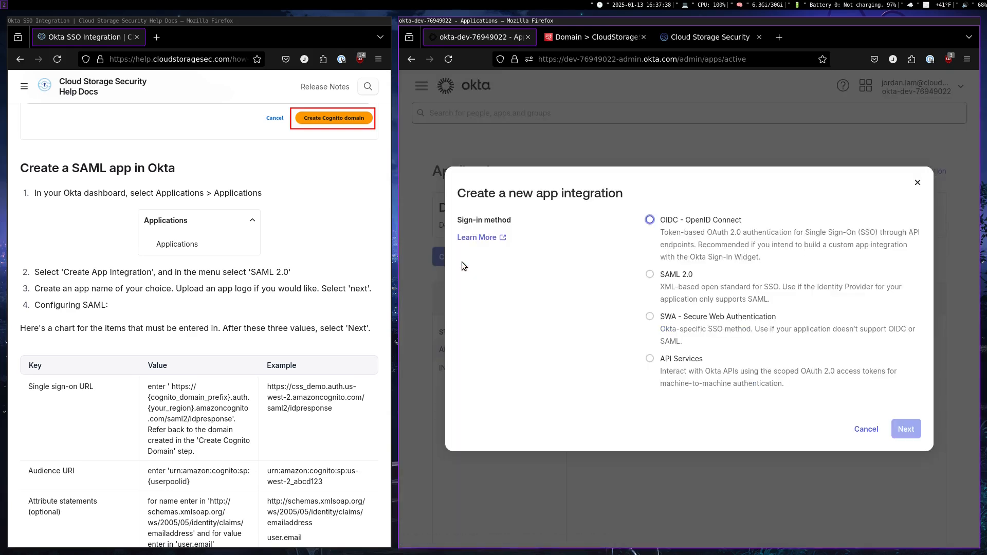
{"action": "left_click", "coordinate": [700, 282]}
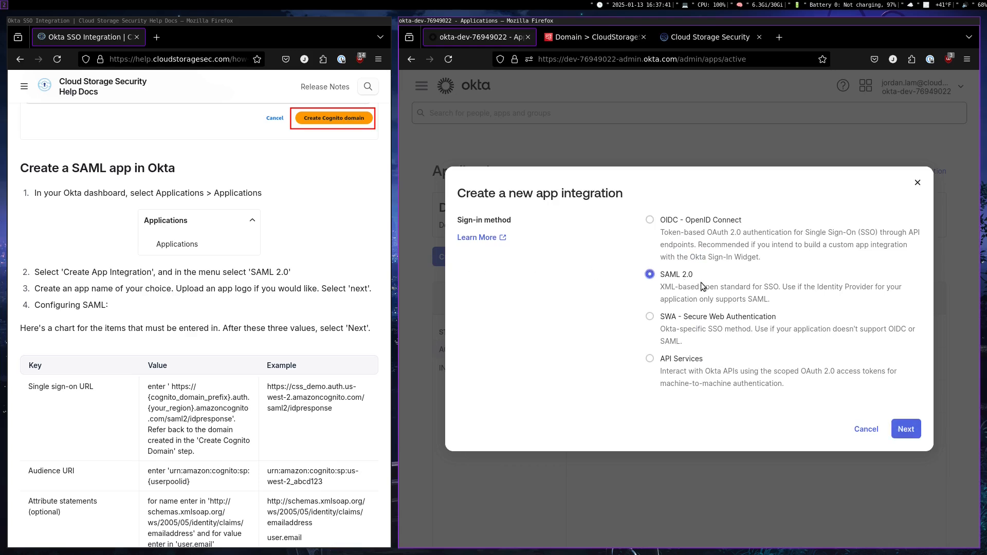
{"action": "left_click", "coordinate": [906, 429]}
Name the SAML app jl-okta-demo and continue to the Configure SAML stage
{"action": "left_click", "coordinate": [612, 291]}
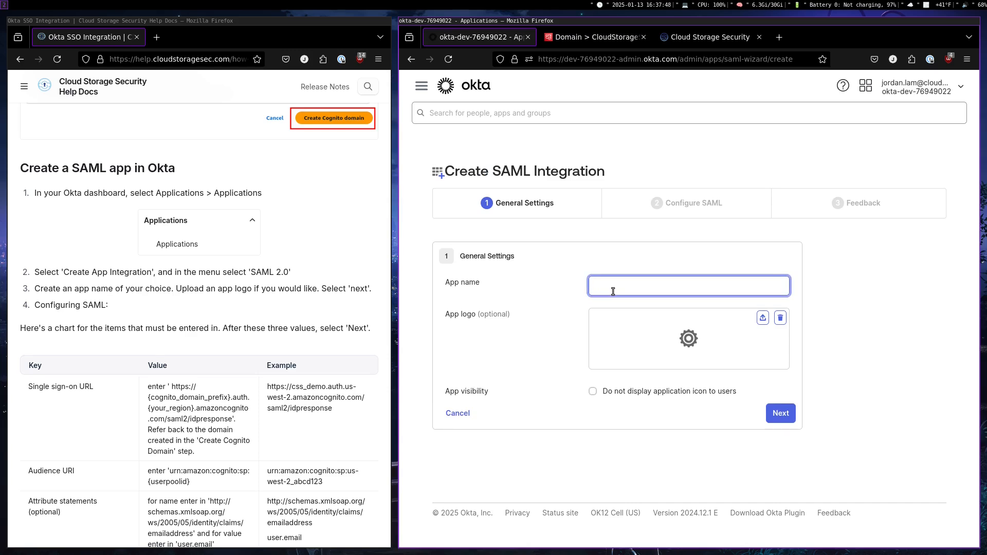
{"action": "type", "text": "jl-okta-demo"}
{"action": "left_click", "coordinate": [773, 414]}
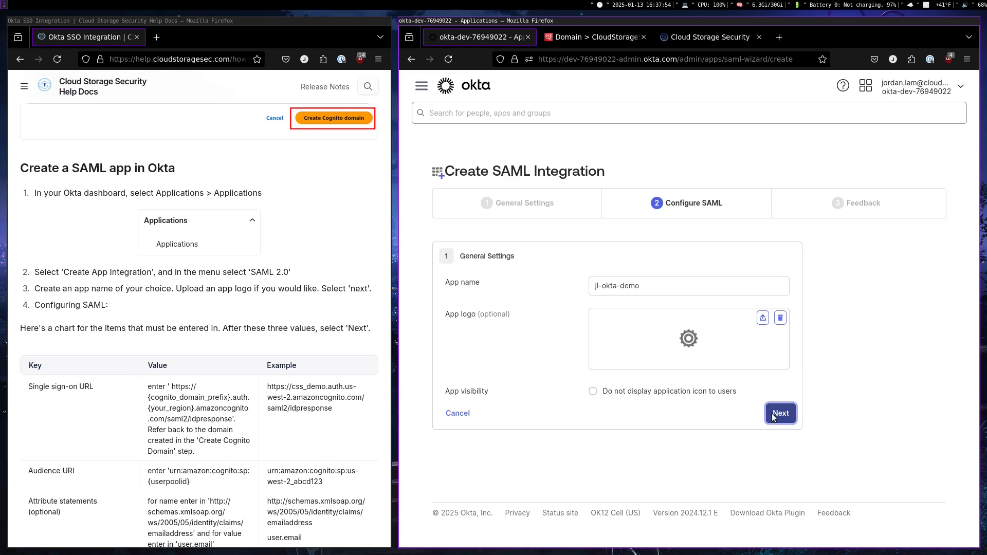
{"action": "scroll", "coordinate": [517, 359], "scroll_direction": "down", "scroll_amount": 1}
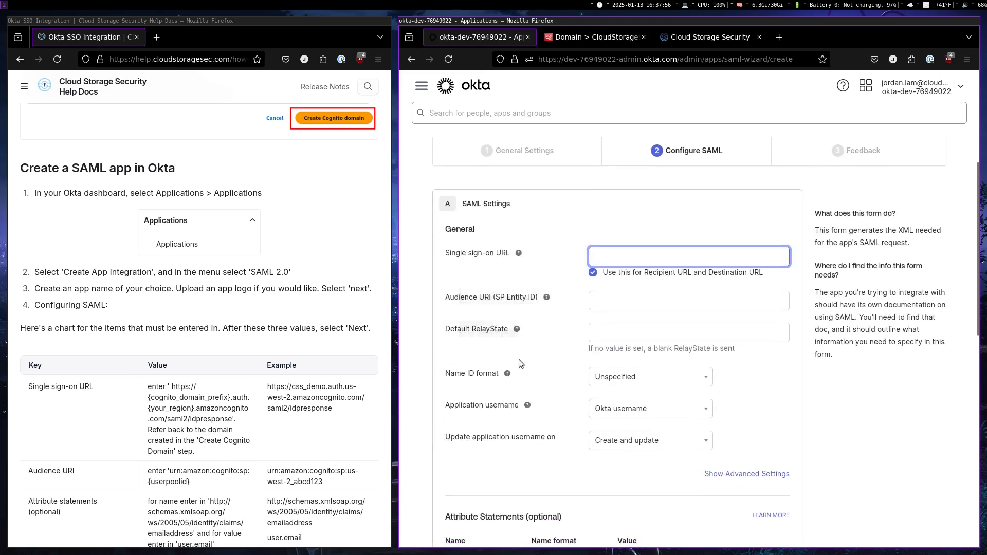
{"action": "scroll", "coordinate": [324, 318], "scroll_direction": "down", "scroll_amount": 3}
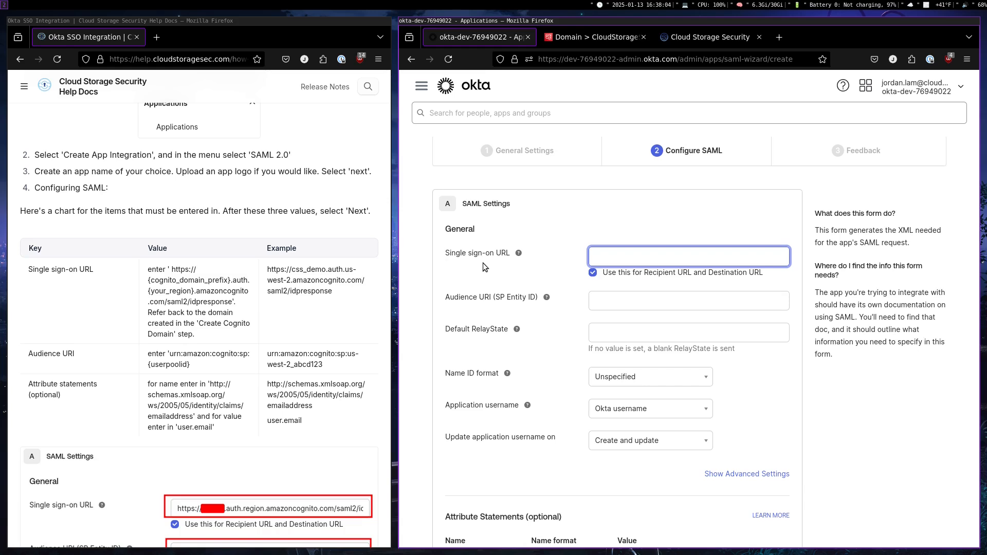
{"action": "scroll", "coordinate": [476, 319], "scroll_direction": "down", "scroll_amount": 2}
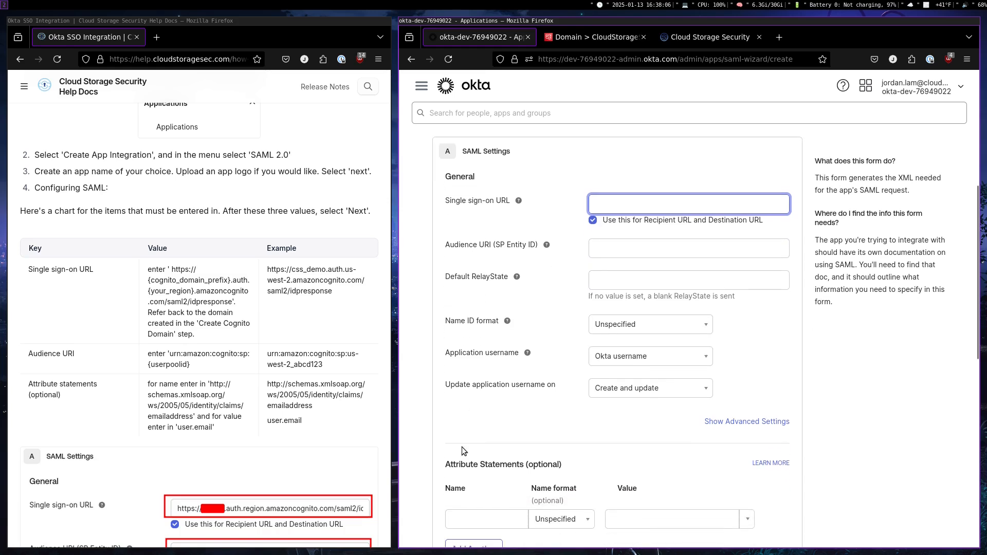
{"action": "scroll", "coordinate": [541, 365], "scroll_direction": "up", "scroll_amount": 2}
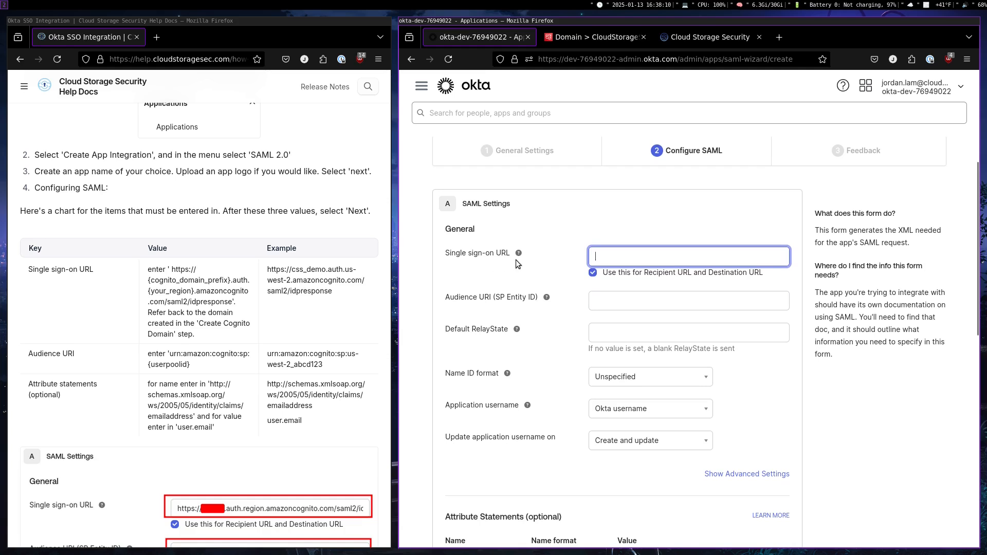
{"action": "left_click", "coordinate": [584, 38]}
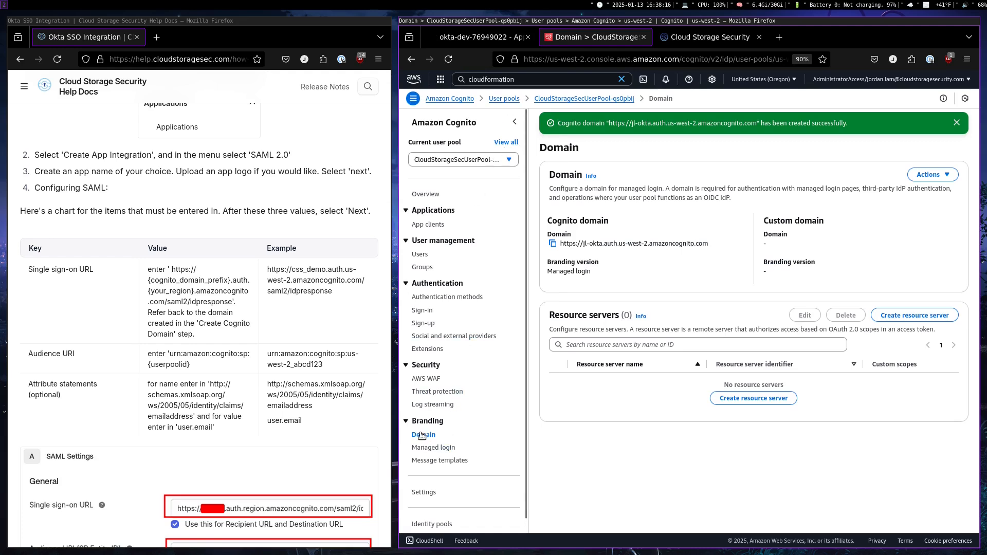
{"action": "left_click", "coordinate": [553, 244]}
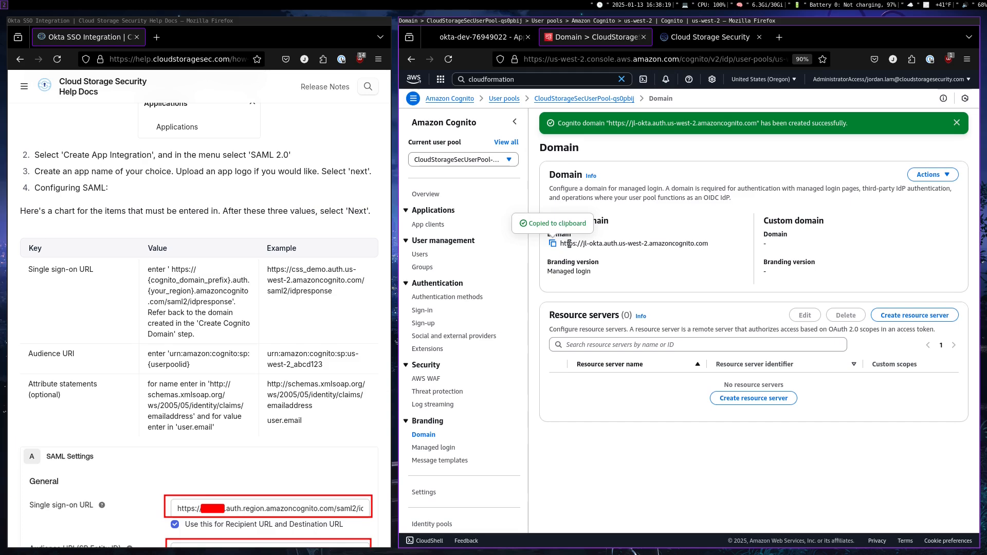
{"action": "left_click", "coordinate": [490, 38]}
{"action": "key", "text": "ctrl+v"}
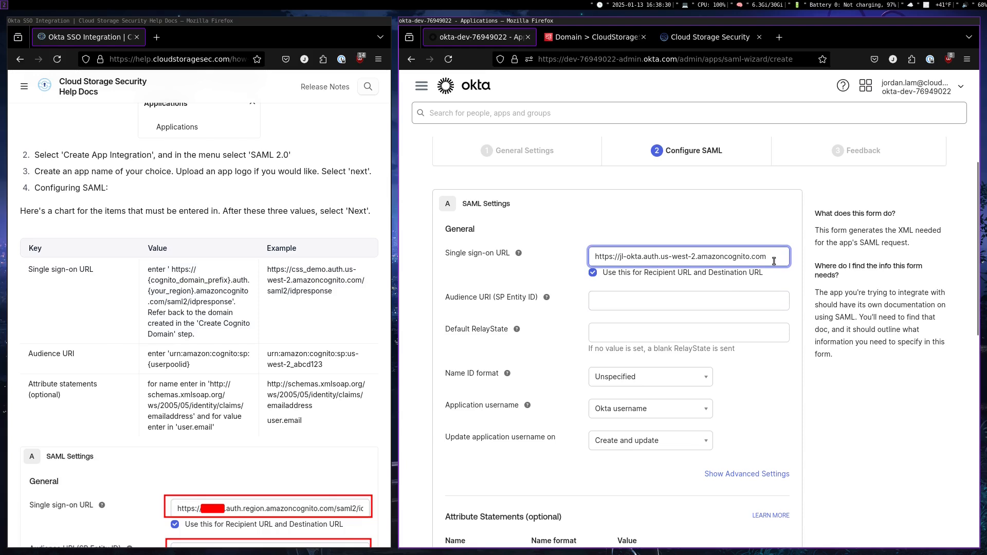
{"action": "type", "text": "/"}
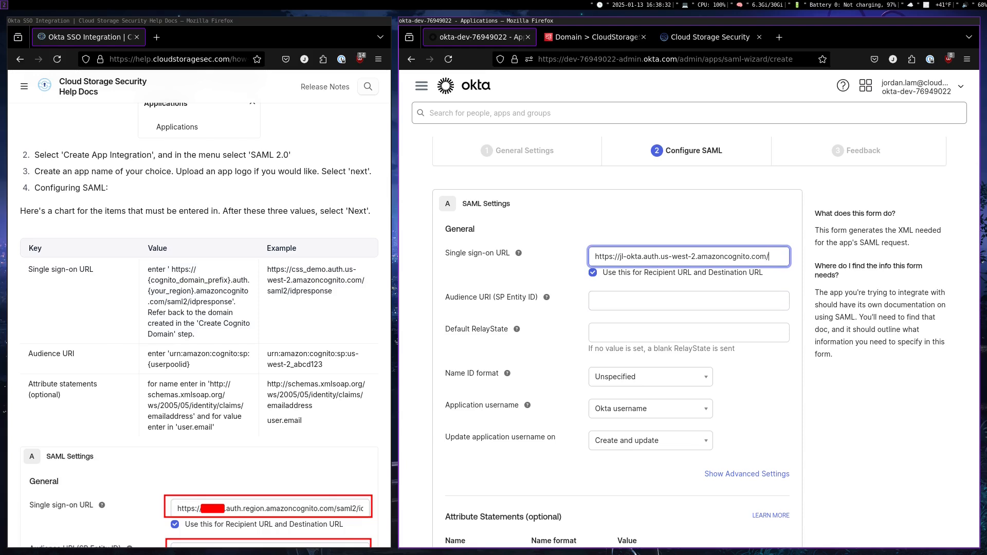
{"action": "type", "text": "saml2/"}
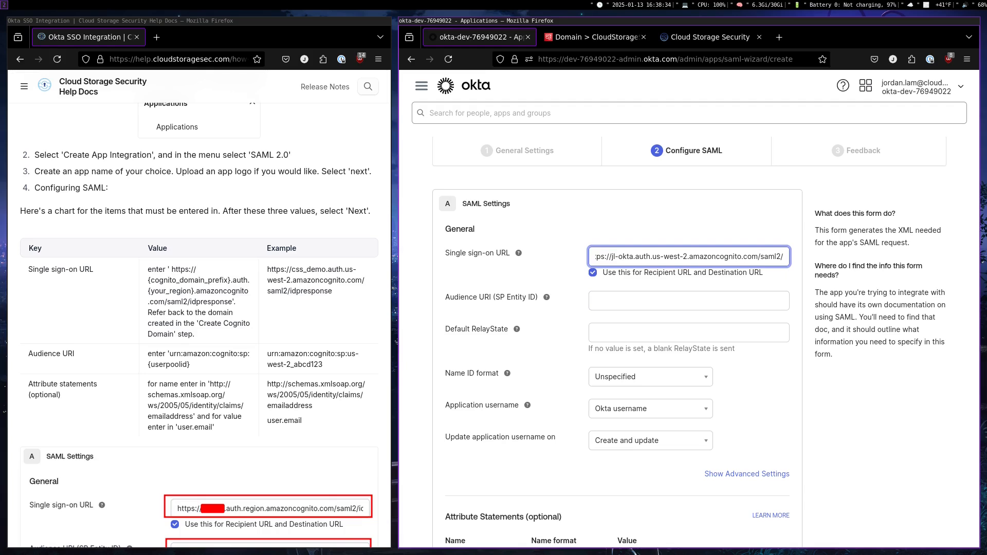
{"action": "type", "text": "idpresponse"}
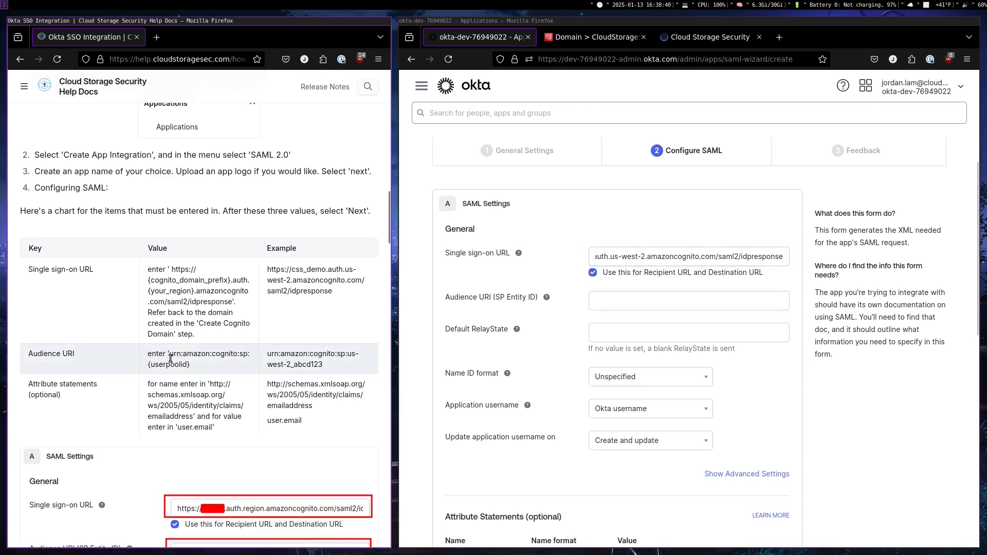
Copy urn:amazon:cognito:sp: from the guide into the Audience URI (SP Entity ID) of the SAML settings
{"action": "left_click_drag", "start_coordinate": [171, 357], "coordinate": [198, 356]}
{"action": "left_click_drag", "start_coordinate": [234, 356], "coordinate": [247, 357]}
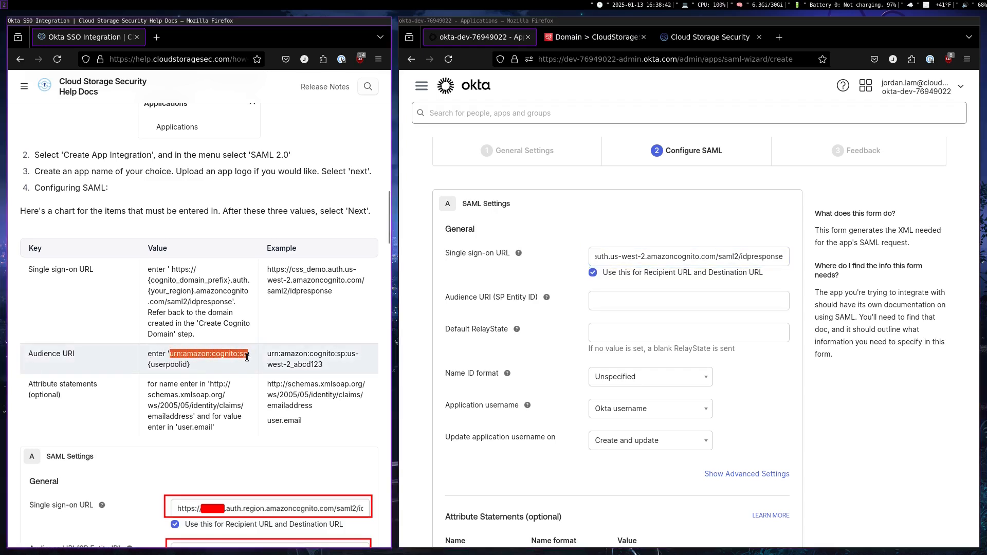
{"action": "key", "text": "ctrl+c"}
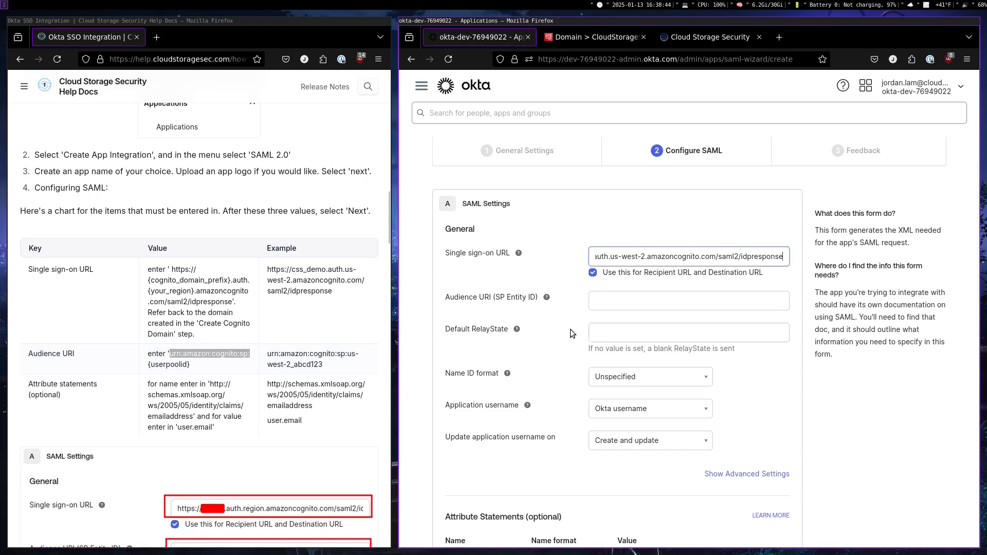
{"action": "left_click", "coordinate": [604, 301]}
{"action": "key", "text": "ctrl+v"}
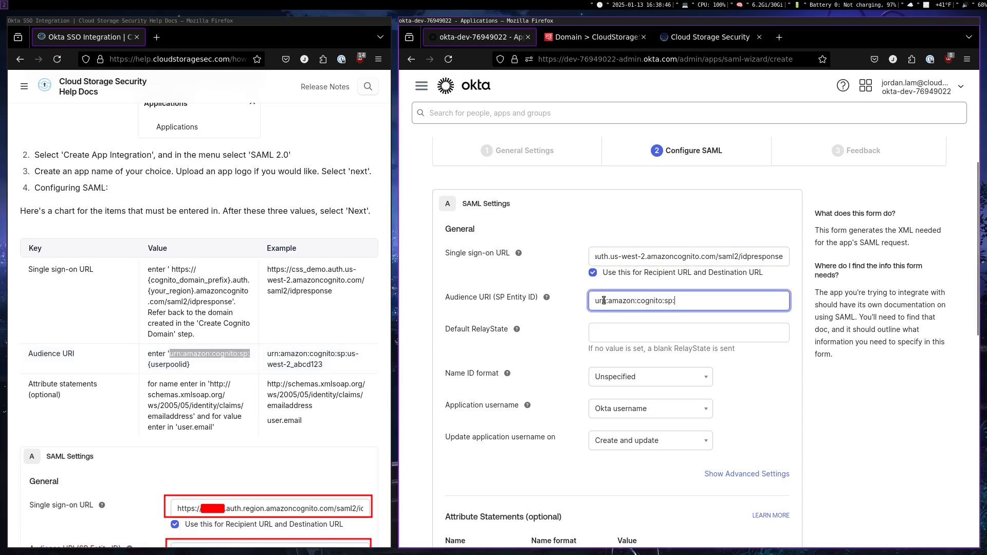
Copy the user pool ID from the Cognito overview and append it to Okta's Audience URI, giving urn:amazon:cognito:sp:us-west-2_sbacuIM8k
{"action": "left_click", "coordinate": [588, 33]}
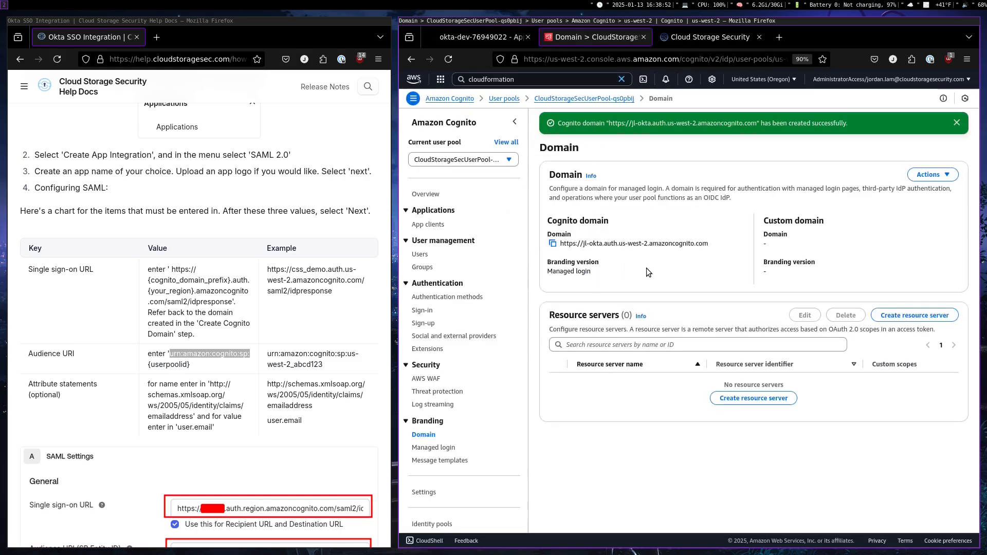
{"action": "left_click", "coordinate": [429, 198]}
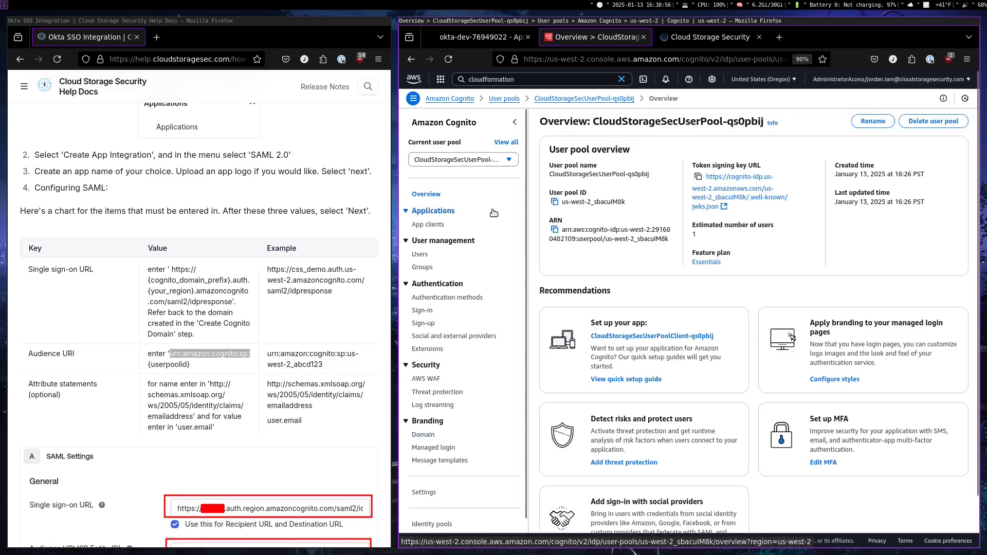
{"action": "left_click", "coordinate": [555, 203]}
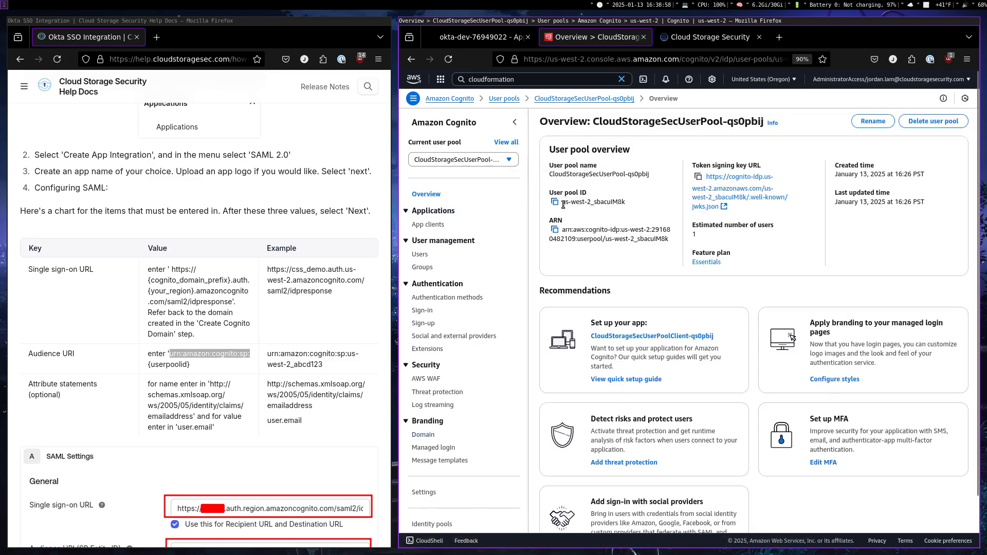
{"action": "key", "text": "ctrl+Page_Up"}
{"action": "key", "text": "ctrl+v"}
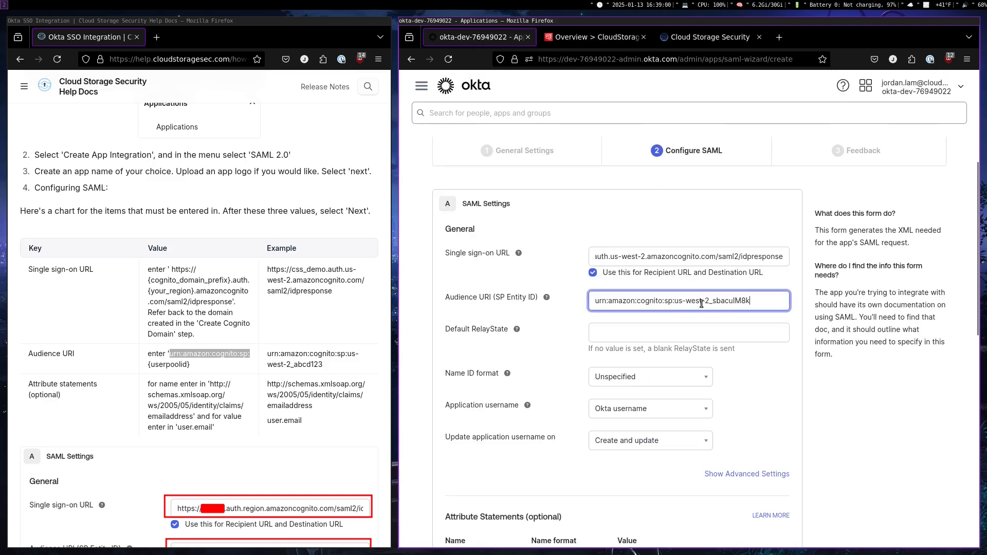
{"action": "scroll", "coordinate": [568, 345], "scroll_direction": "down", "scroll_amount": 3}
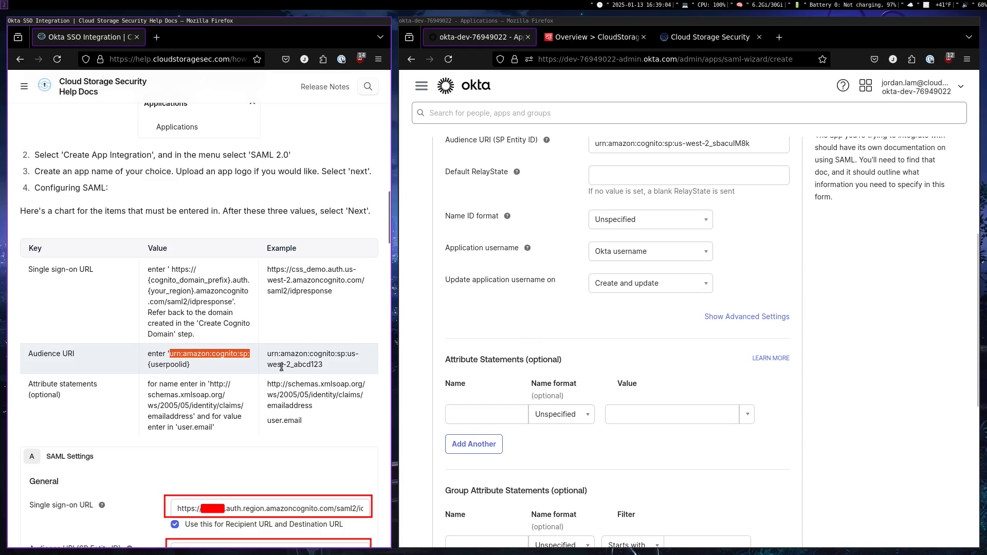
{"action": "scroll", "coordinate": [277, 337], "scroll_direction": "down", "scroll_amount": 2}
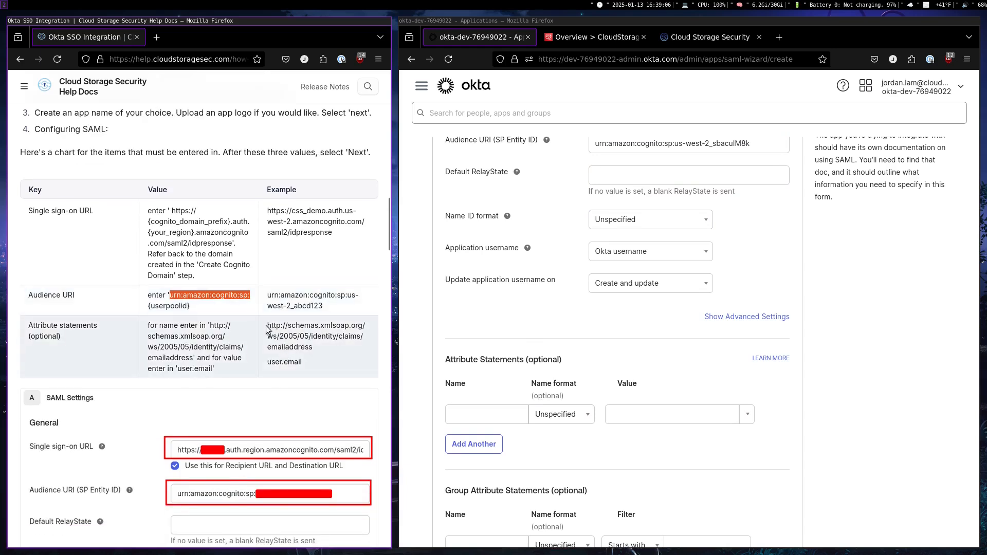
{"action": "left_click_drag", "start_coordinate": [267, 326], "coordinate": [311, 351]}
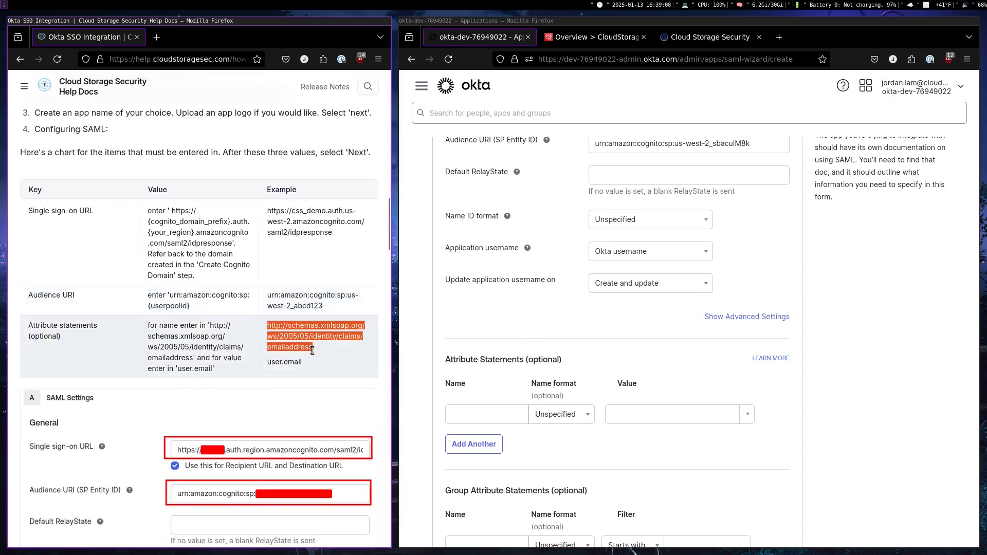
{"action": "left_click", "coordinate": [486, 414]}
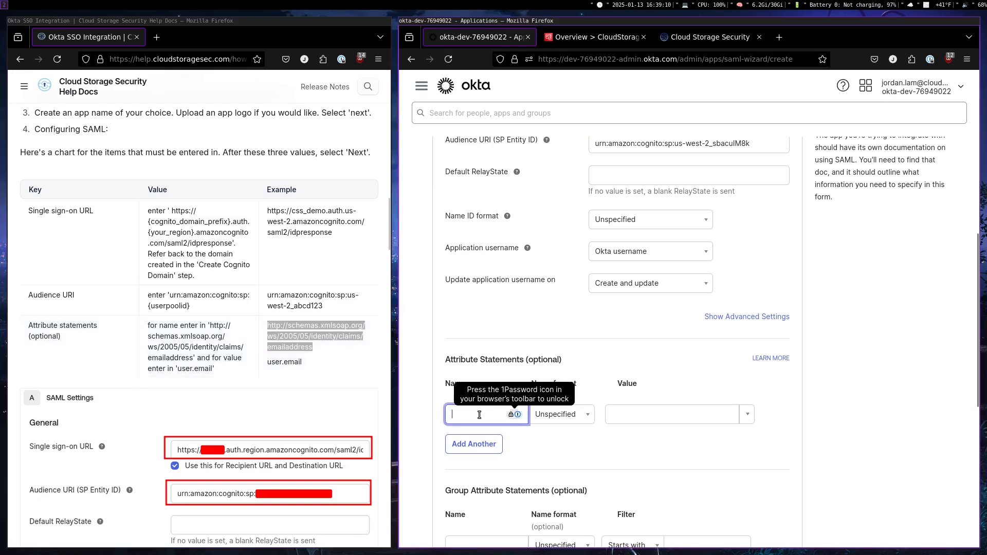
{"action": "key", "text": "ctrl+v"}
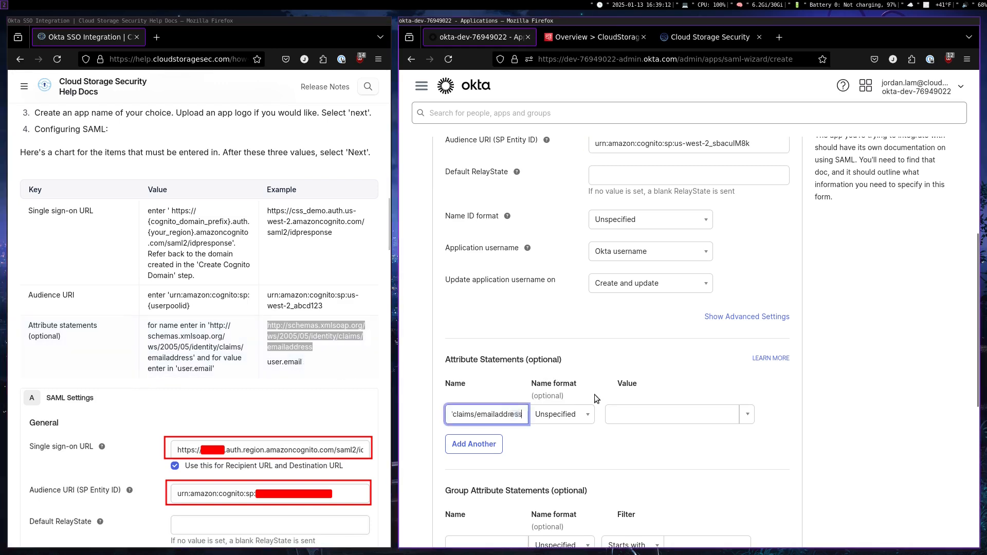
{"action": "left_click", "coordinate": [632, 416]}
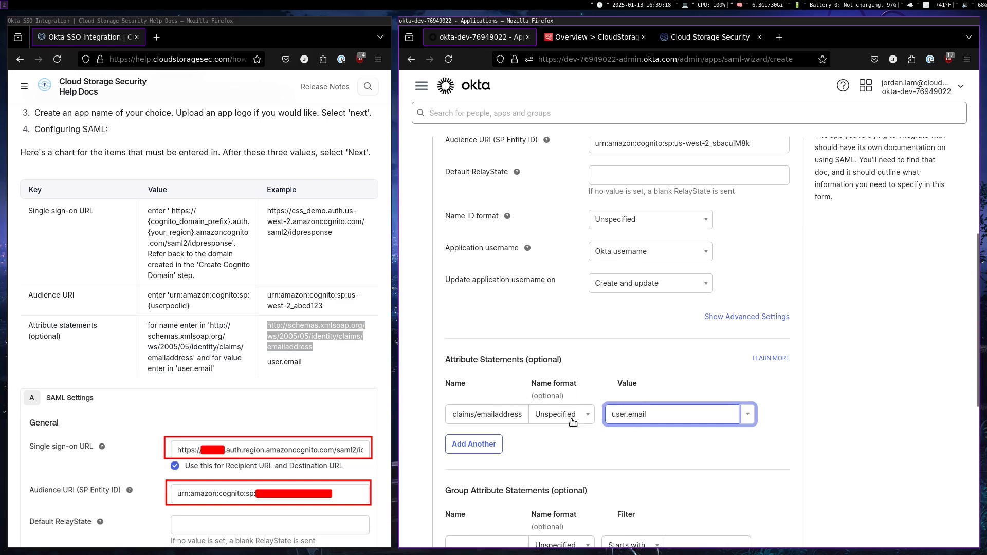
Accept the SAML configuration and finish creating the integration, leaving the optional Okta Support feedback blank
{"action": "scroll", "coordinate": [573, 411], "scroll_direction": "down", "scroll_amount": 3}
{"action": "scroll", "coordinate": [329, 350], "scroll_direction": "down", "scroll_amount": 5}
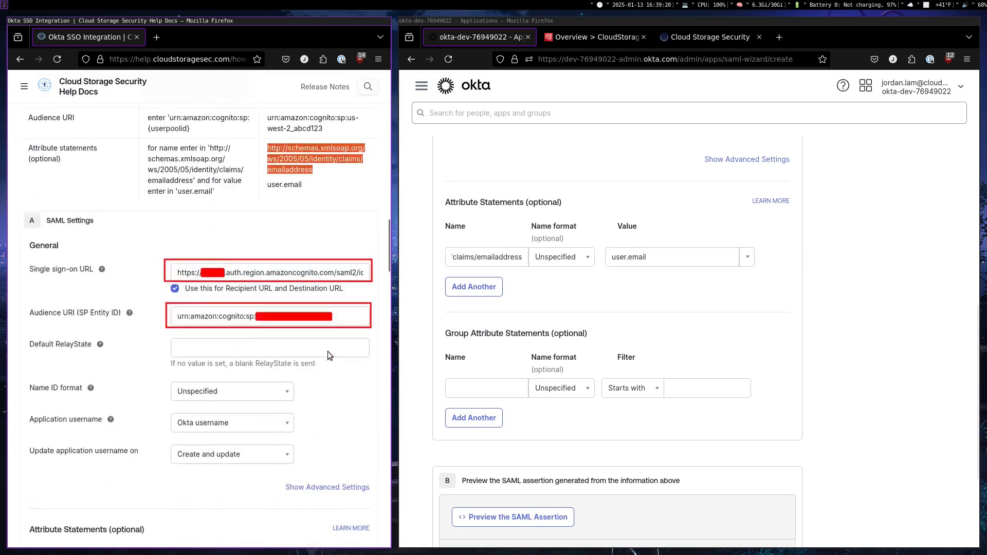
{"action": "scroll", "coordinate": [815, 308], "scroll_direction": "down", "scroll_amount": 3}
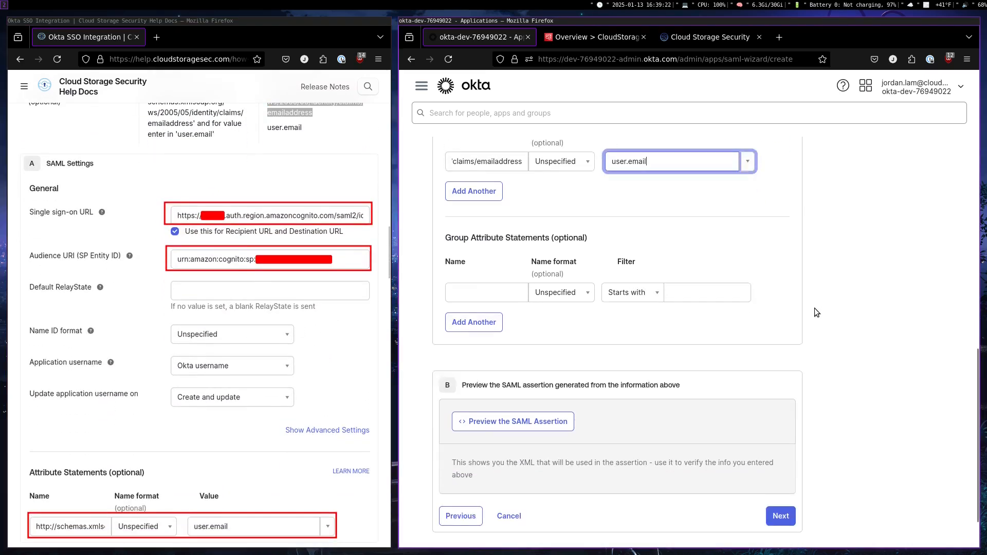
{"action": "left_click", "coordinate": [771, 462]}
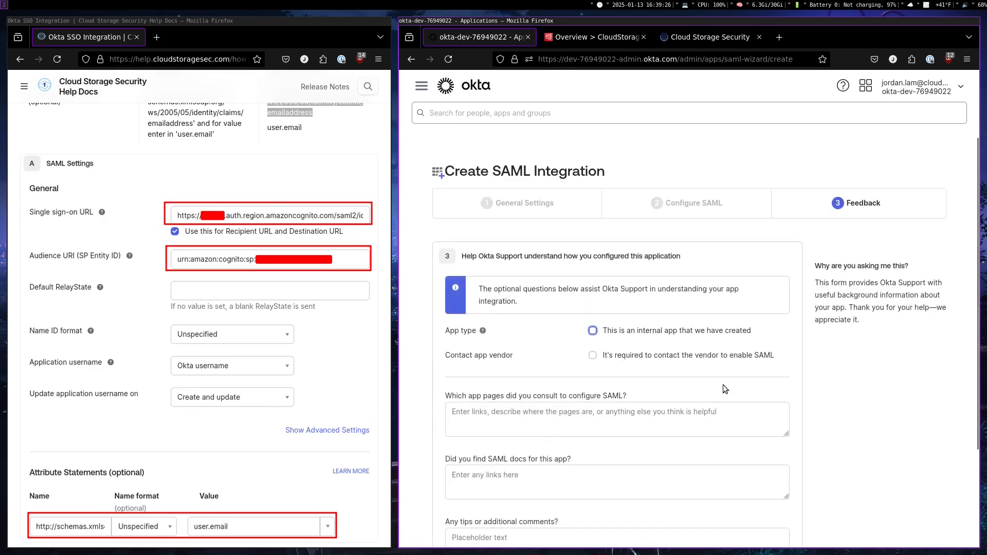
{"action": "scroll", "coordinate": [239, 344], "scroll_direction": "down", "scroll_amount": 5}
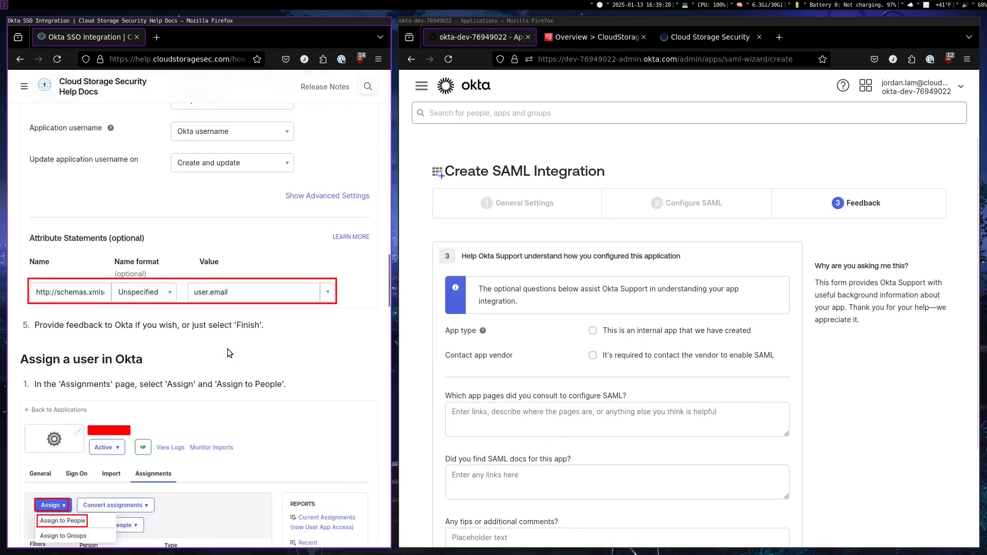
{"action": "scroll", "coordinate": [797, 362], "scroll_direction": "down", "scroll_amount": 3}
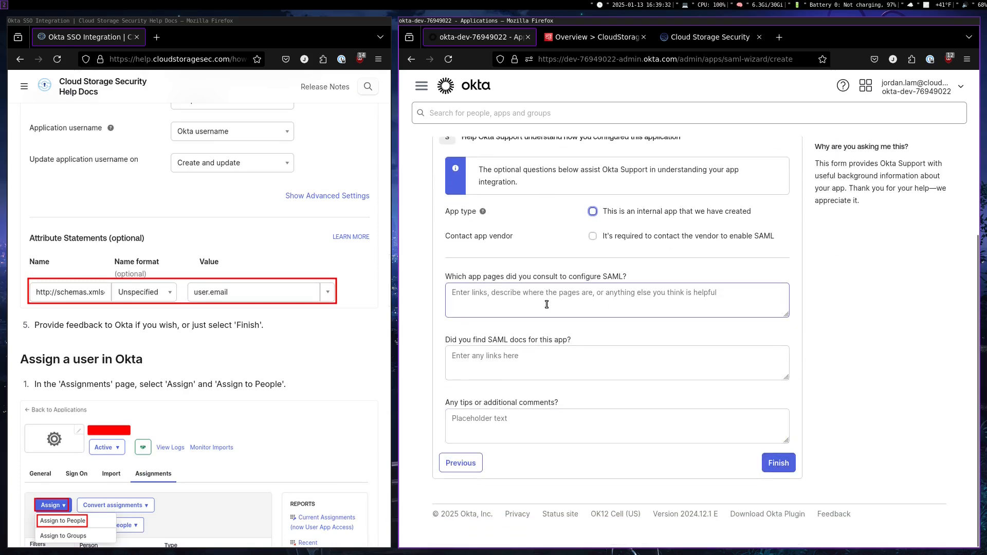
{"action": "left_click", "coordinate": [770, 469]}
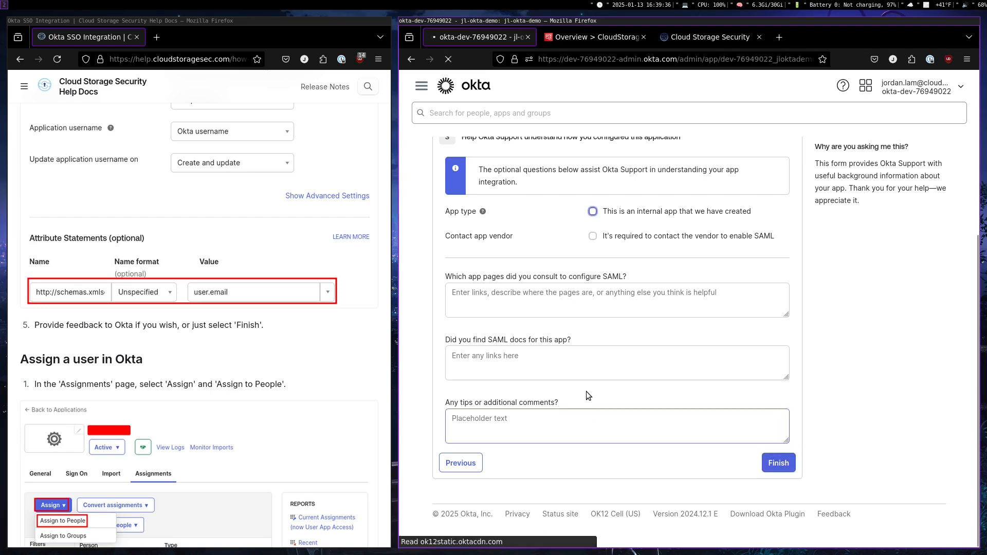
Assign the listed person to the jl-okta-demo app, keeping the prefilled username, and close the assignment dialog
{"action": "scroll", "coordinate": [307, 348], "scroll_direction": "down", "scroll_amount": 3}
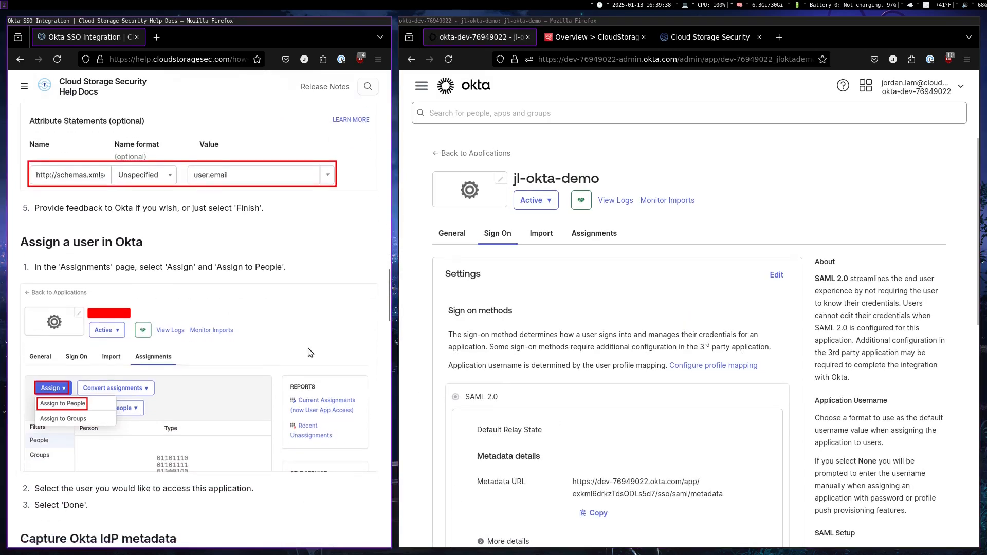
{"action": "scroll", "coordinate": [581, 276], "scroll_direction": "down", "scroll_amount": 1}
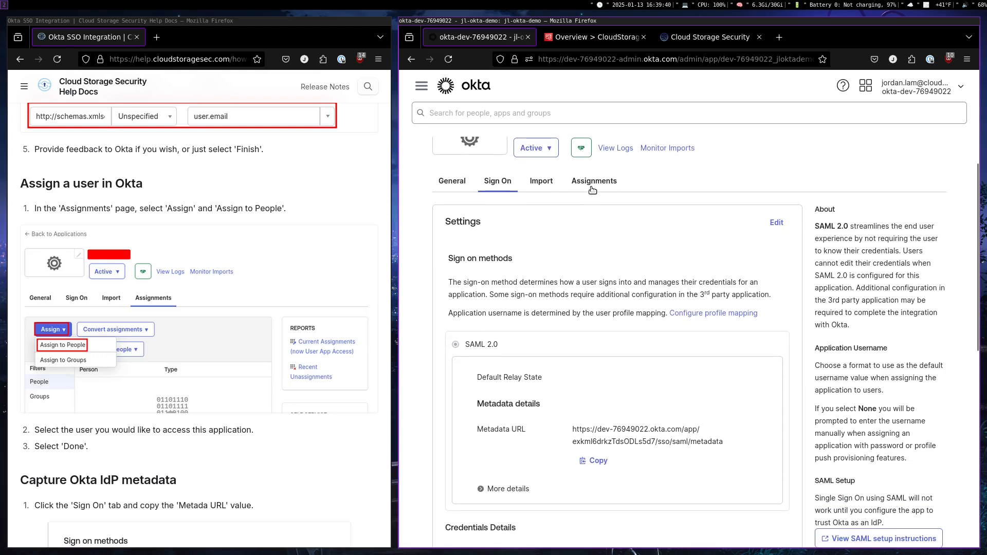
{"action": "left_click", "coordinate": [592, 189]}
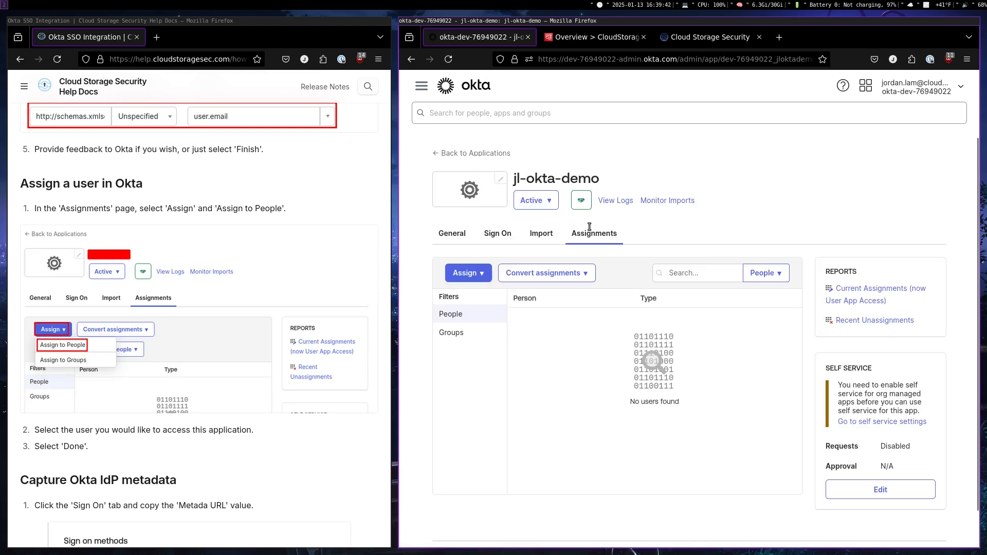
{"action": "left_click", "coordinate": [466, 273]}
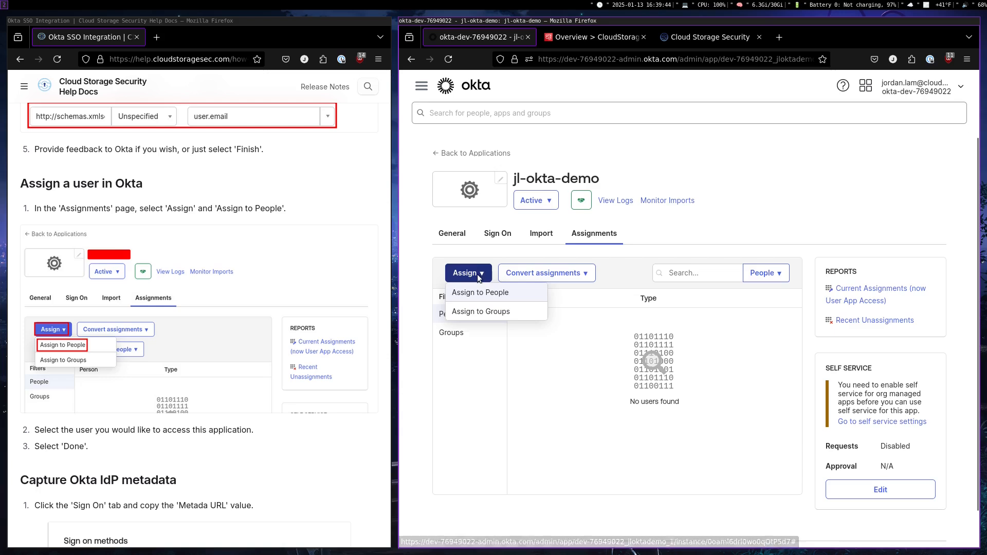
{"action": "left_click", "coordinate": [474, 293]}
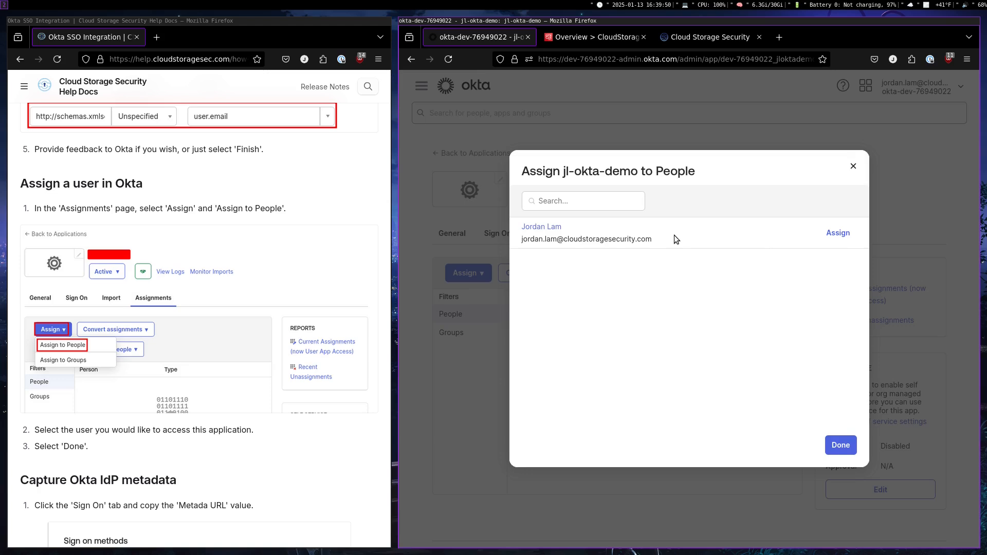
{"action": "left_click", "coordinate": [830, 239]}
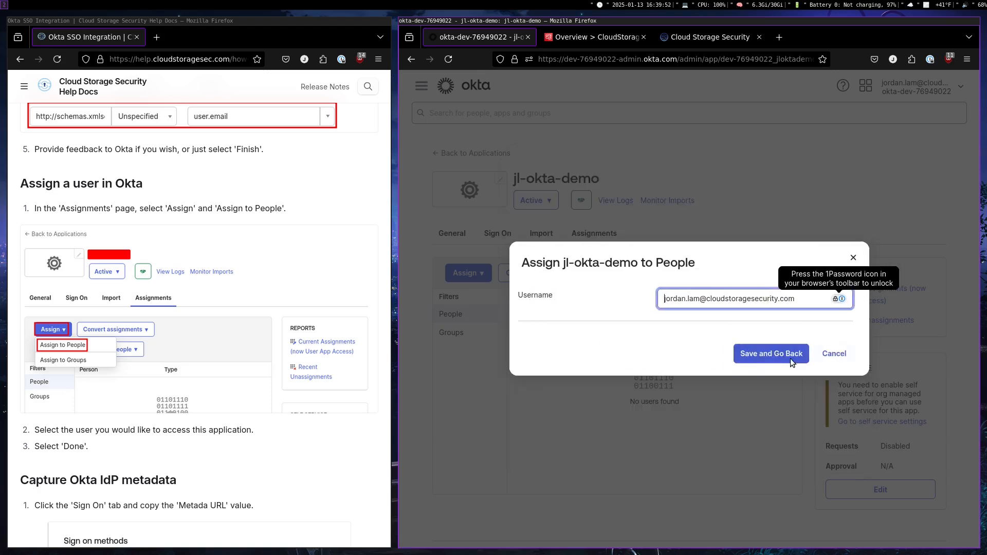
{"action": "left_click", "coordinate": [755, 354]}
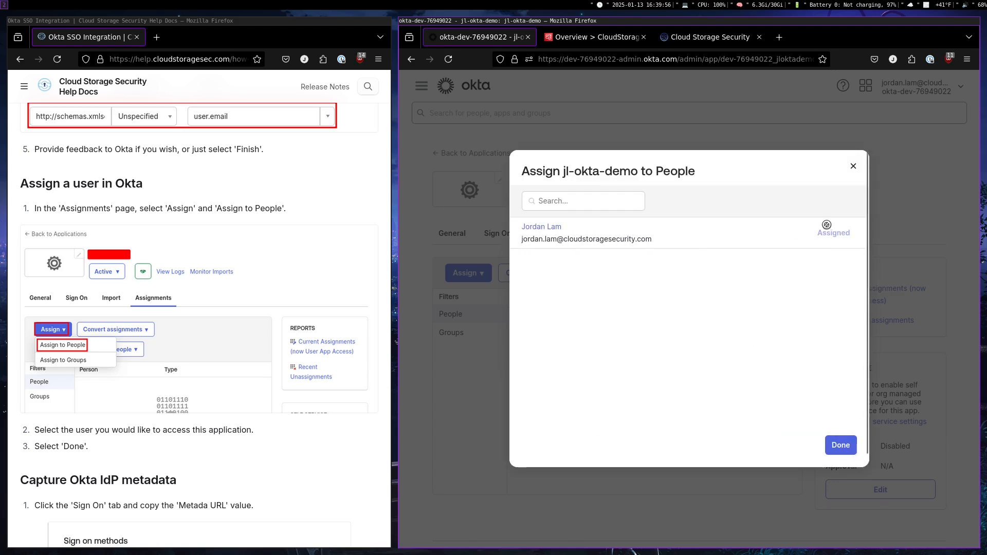
{"action": "left_click", "coordinate": [837, 445]}
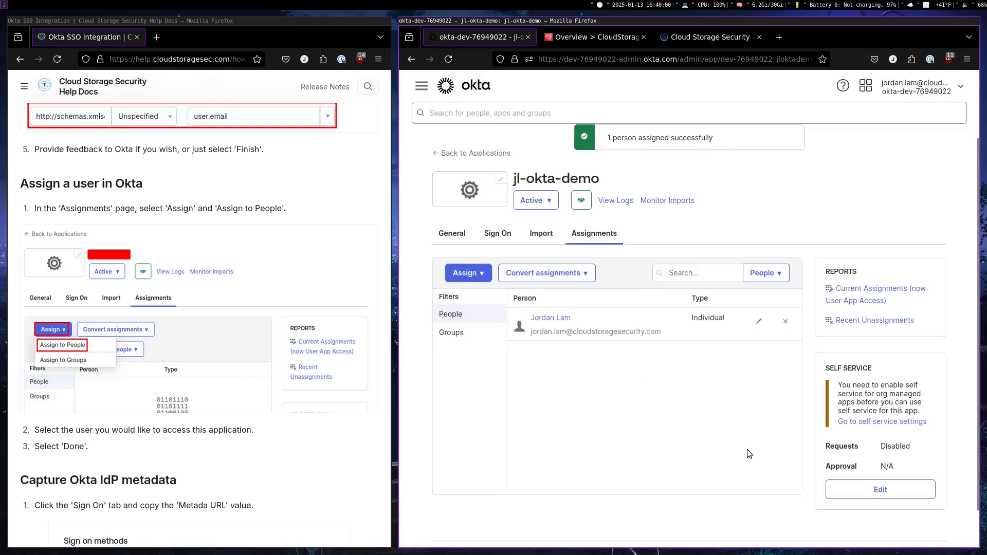
Copy the SAML 2.0 Metadata URL from the jl-okta-demo app's sign-on settings
{"action": "scroll", "coordinate": [303, 421], "scroll_direction": "down", "scroll_amount": 7}
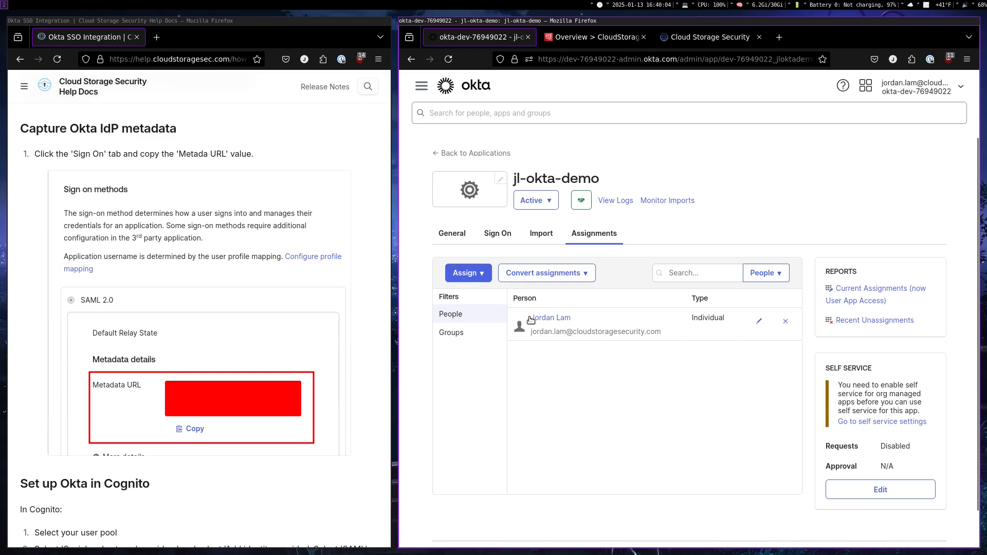
{"action": "left_click", "coordinate": [506, 240]}
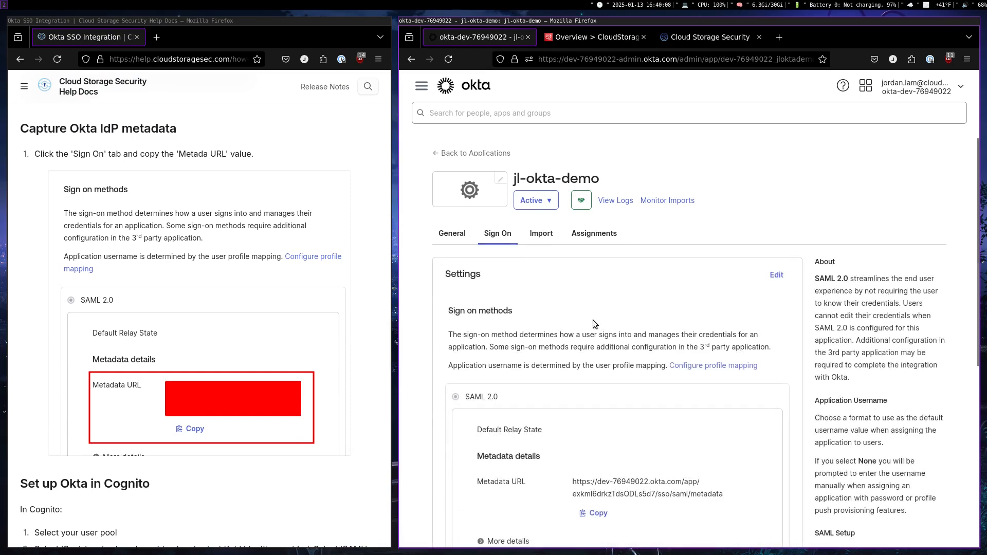
{"action": "scroll", "coordinate": [544, 404], "scroll_direction": "down", "scroll_amount": 2}
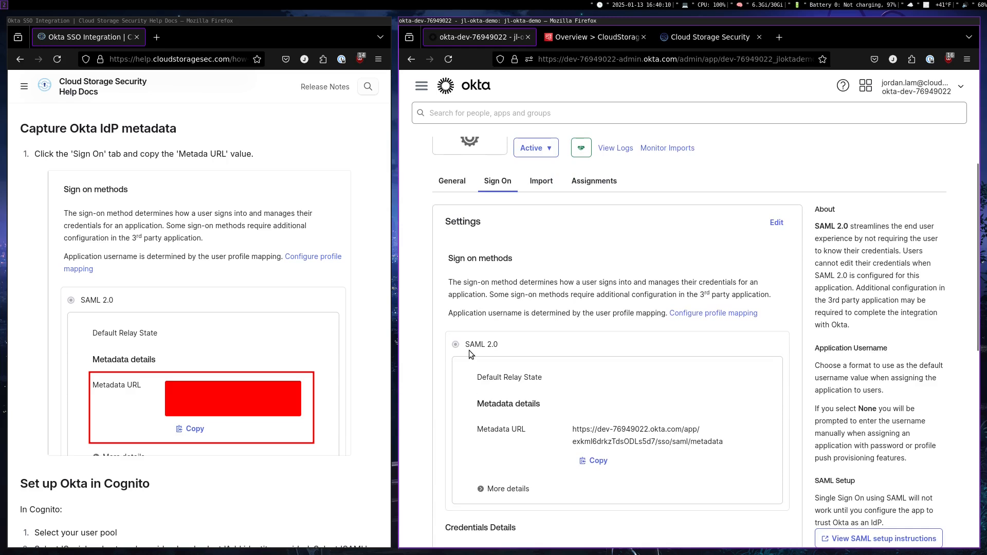
{"action": "scroll", "coordinate": [478, 359], "scroll_direction": "down", "scroll_amount": 2}
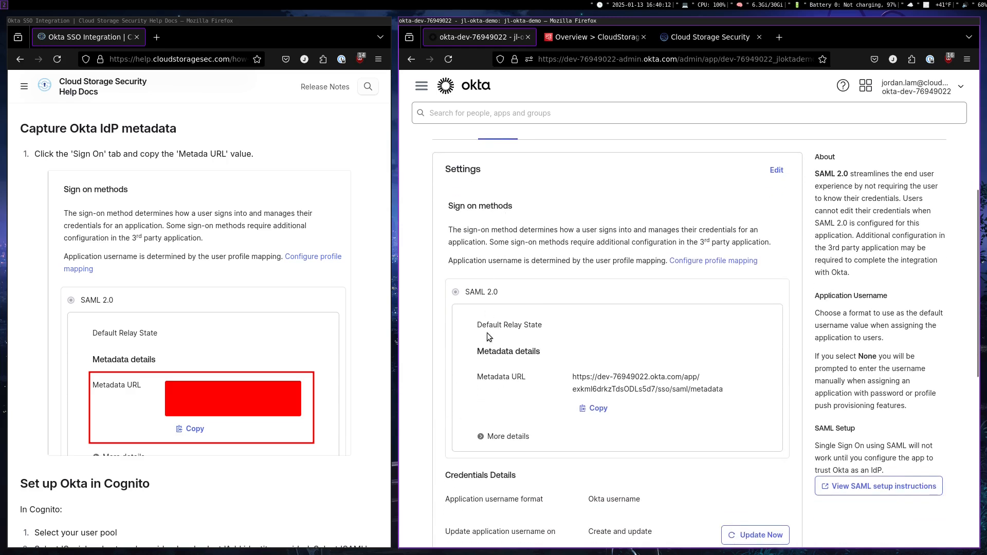
{"action": "left_click", "coordinate": [595, 408]}
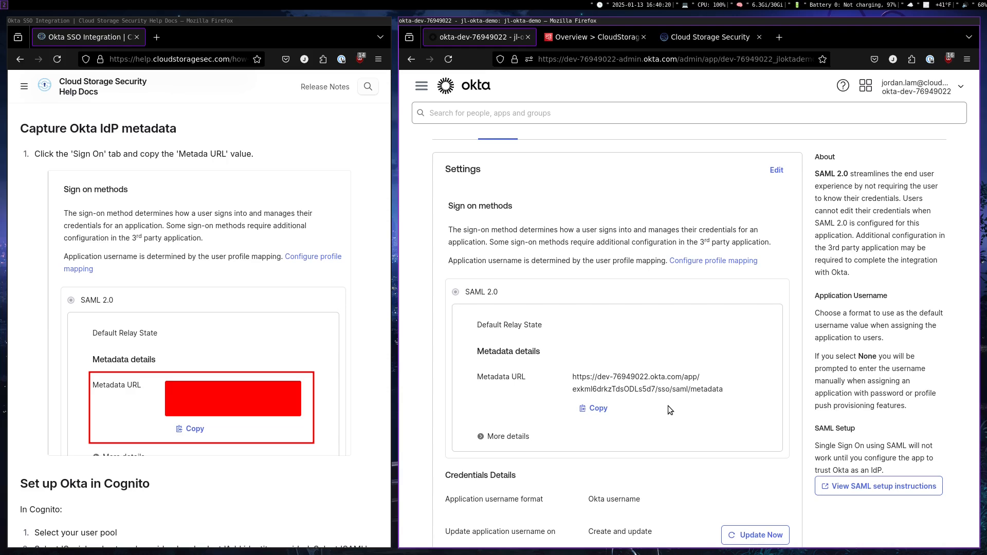
Switch to the Cognito user pool and start adding an external identity provider with SAML as the federated sign-in option
{"action": "scroll", "coordinate": [318, 337], "scroll_direction": "down", "scroll_amount": 5}
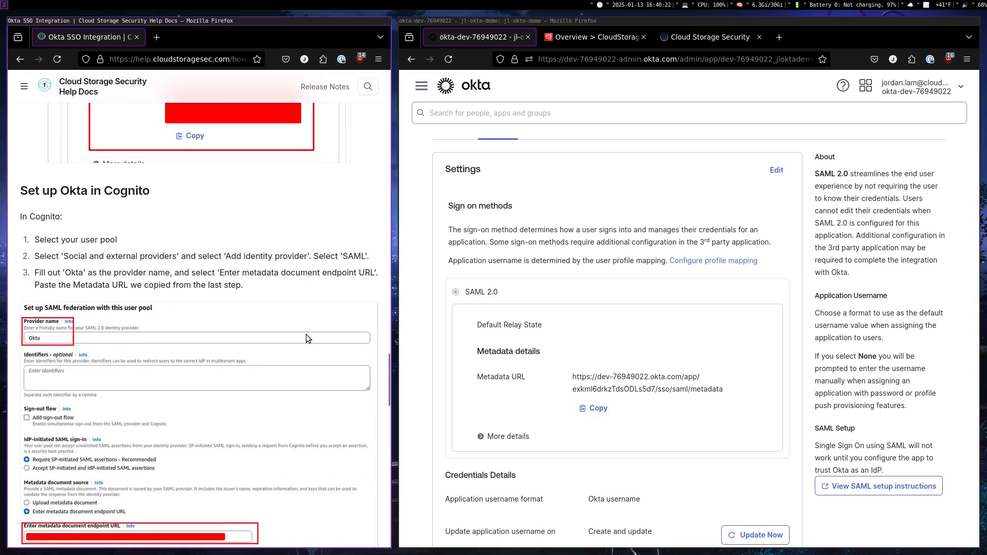
{"action": "scroll", "coordinate": [307, 334], "scroll_direction": "down", "scroll_amount": 1}
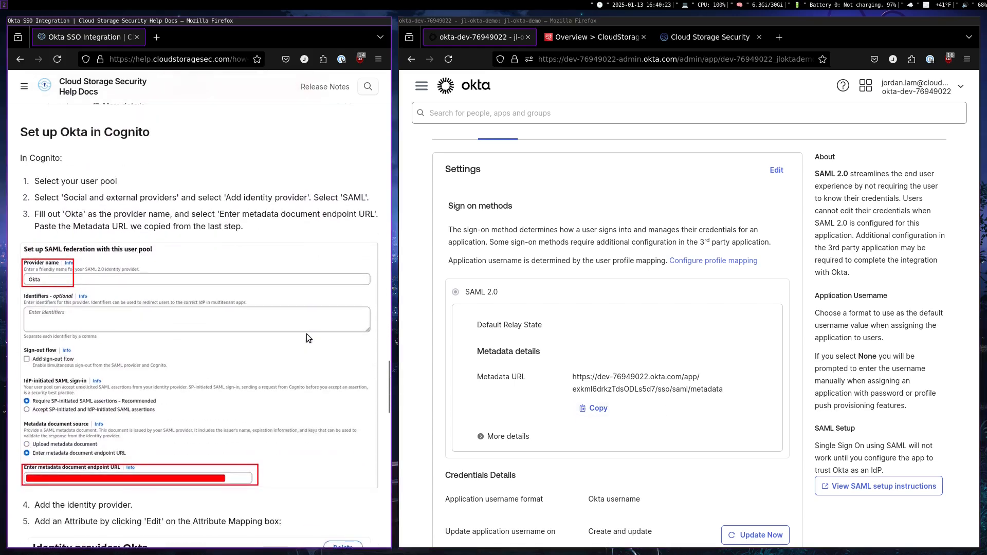
{"action": "left_click", "coordinate": [600, 44]}
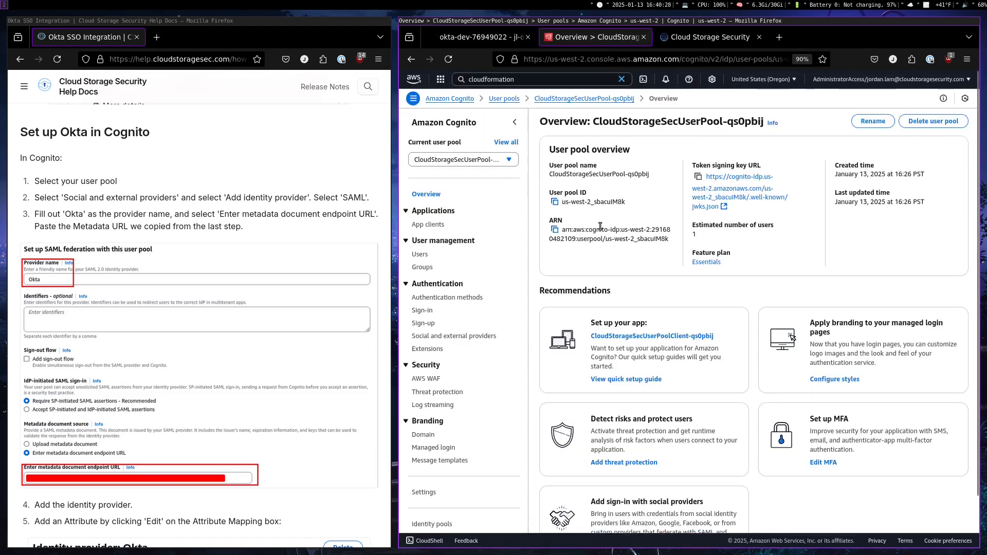
{"action": "left_click", "coordinate": [462, 341]}
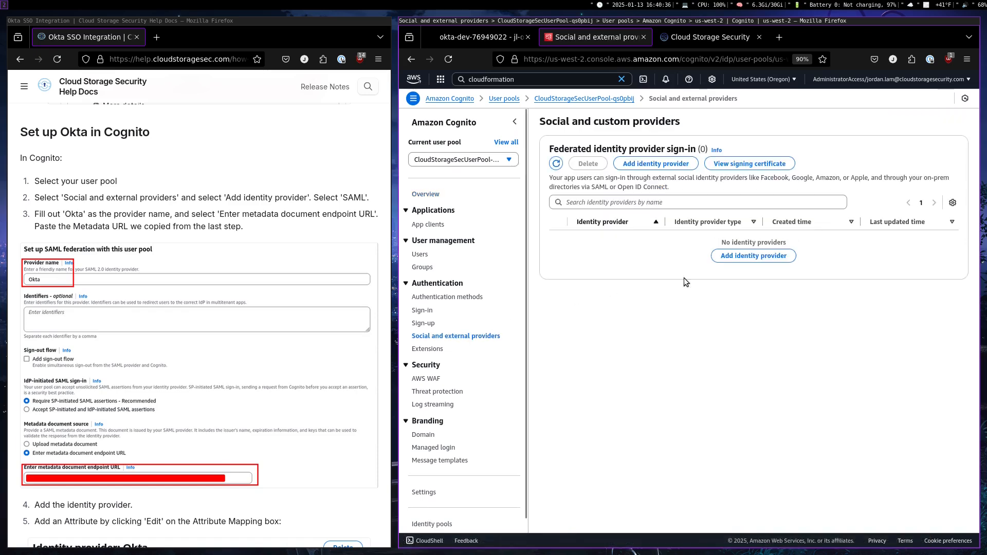
{"action": "left_click", "coordinate": [746, 256]}
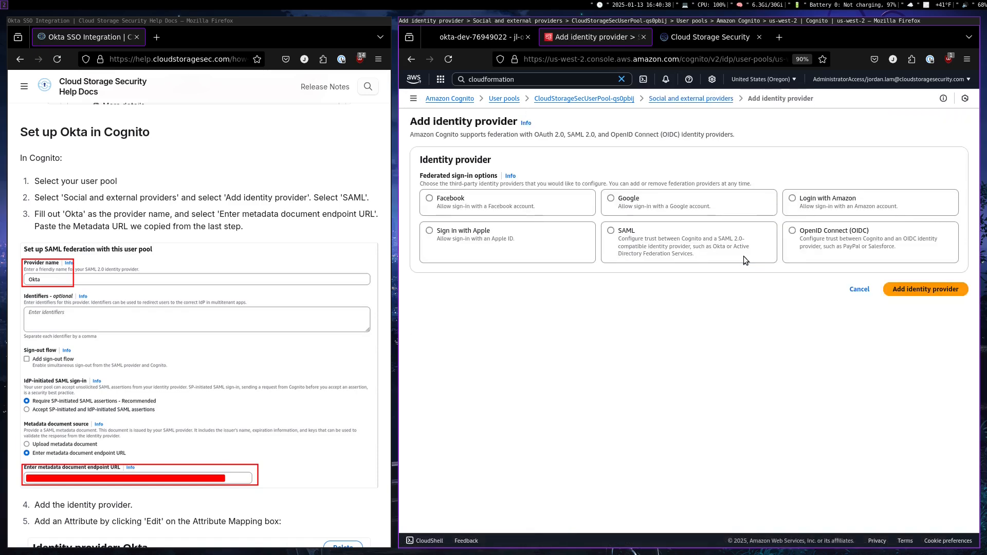
{"action": "left_click", "coordinate": [646, 251]}
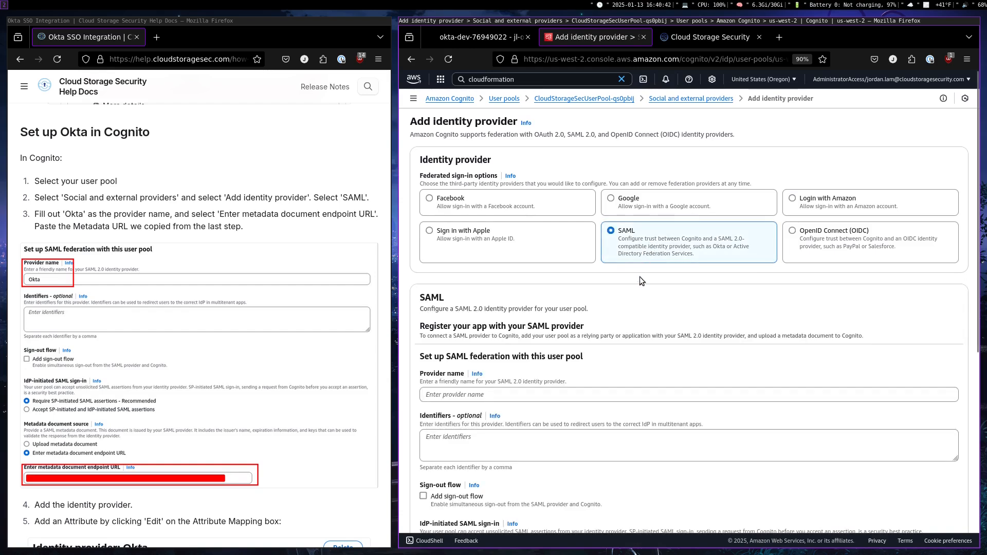
Name the SAML provider Okta and choose to enter a metadata document endpoint URL as the metadata source
{"action": "scroll", "coordinate": [628, 288], "scroll_direction": "down", "scroll_amount": 3}
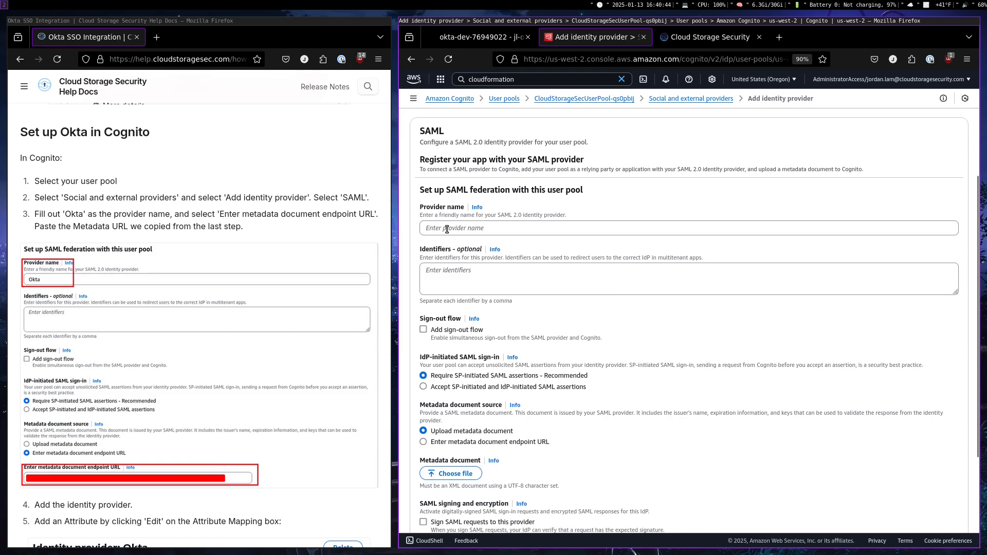
{"action": "left_click", "coordinate": [446, 229]}
{"action": "type", "text": "Okta"}
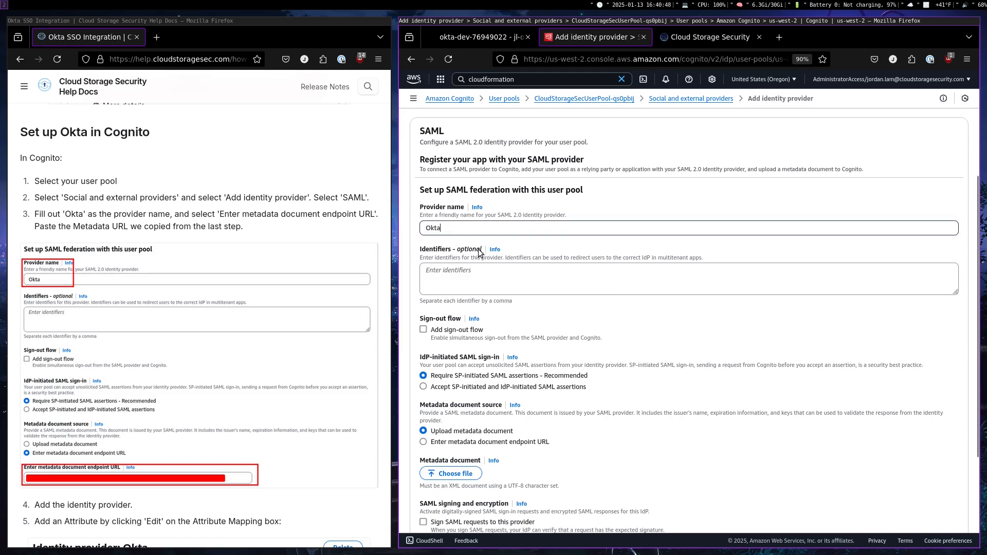
{"action": "scroll", "coordinate": [495, 349], "scroll_direction": "down", "scroll_amount": 1}
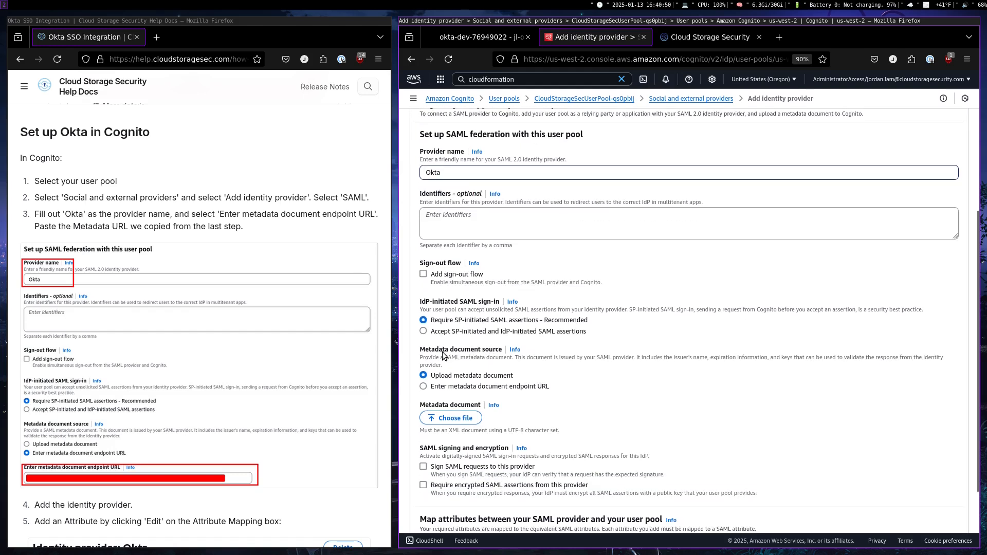
{"action": "left_click", "coordinate": [435, 391]}
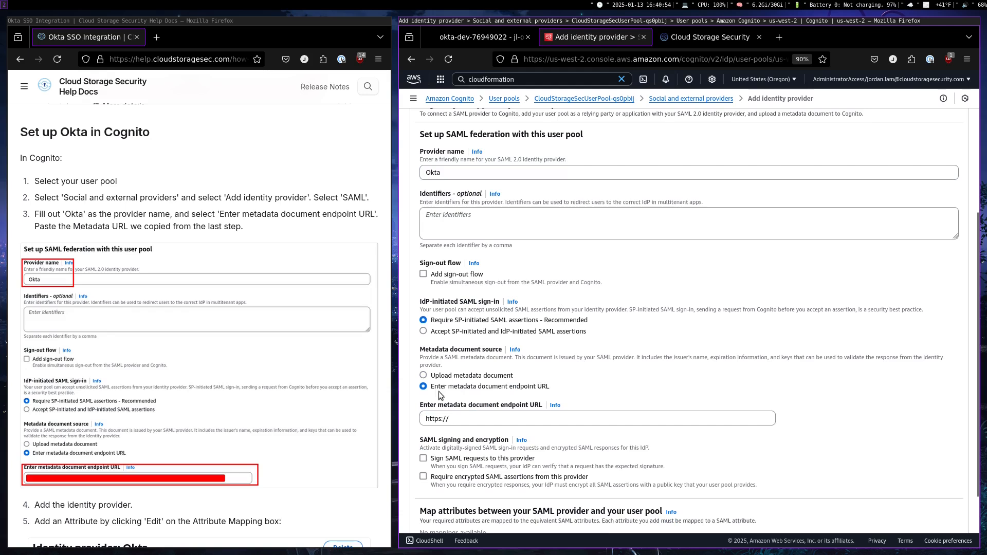
Replace the metadata endpoint's placeholder with the Metadata URL copied from the jl-okta-demo app, and add the identity provider
{"action": "left_click", "coordinate": [448, 420]}
{"action": "key", "text": "ctrl+a"}
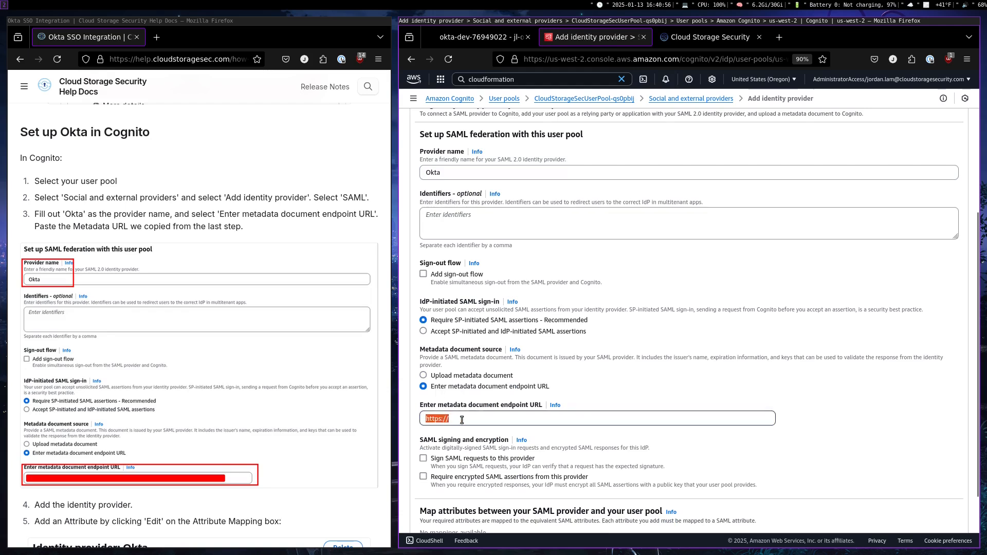
{"action": "key", "text": "BackSpace"}
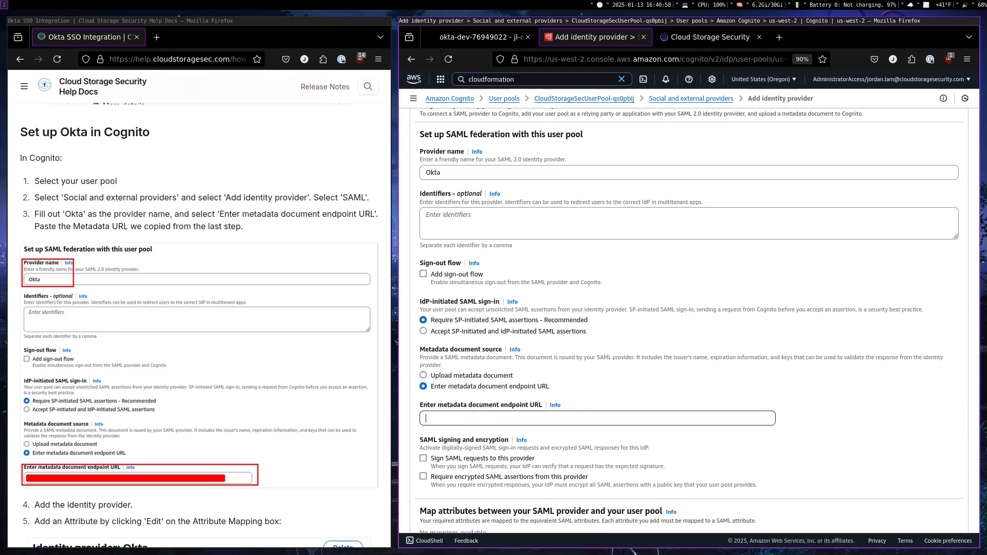
{"action": "left_click", "coordinate": [469, 36]}
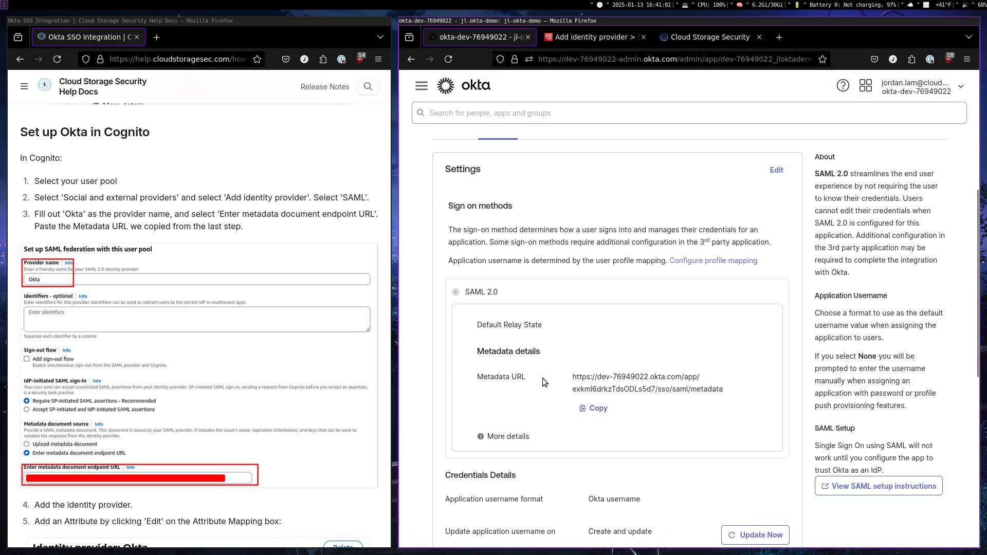
{"action": "left_click", "coordinate": [588, 407]}
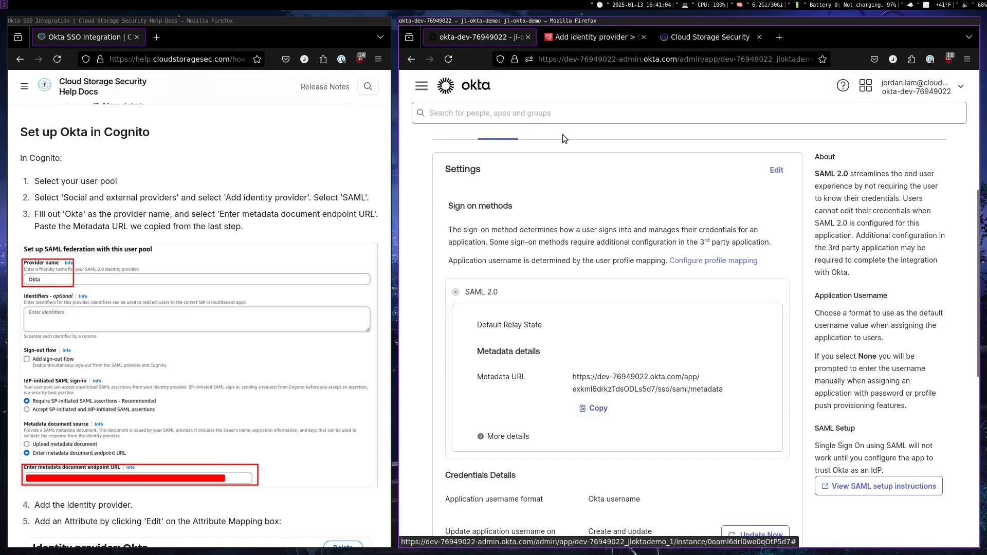
{"action": "left_click", "coordinate": [557, 42]}
{"action": "key", "text": "ctrl+v"}
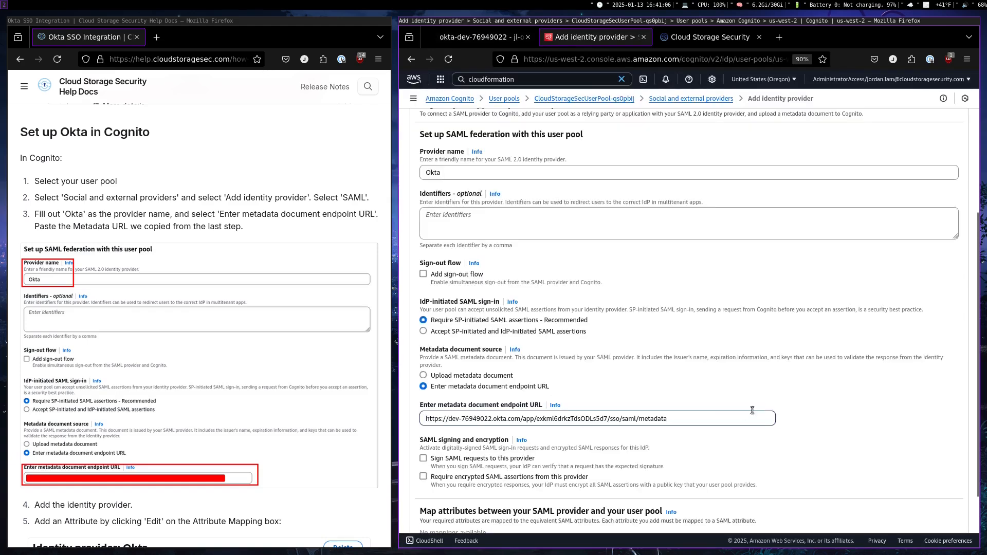
{"action": "scroll", "coordinate": [769, 388], "scroll_direction": "down", "scroll_amount": 3}
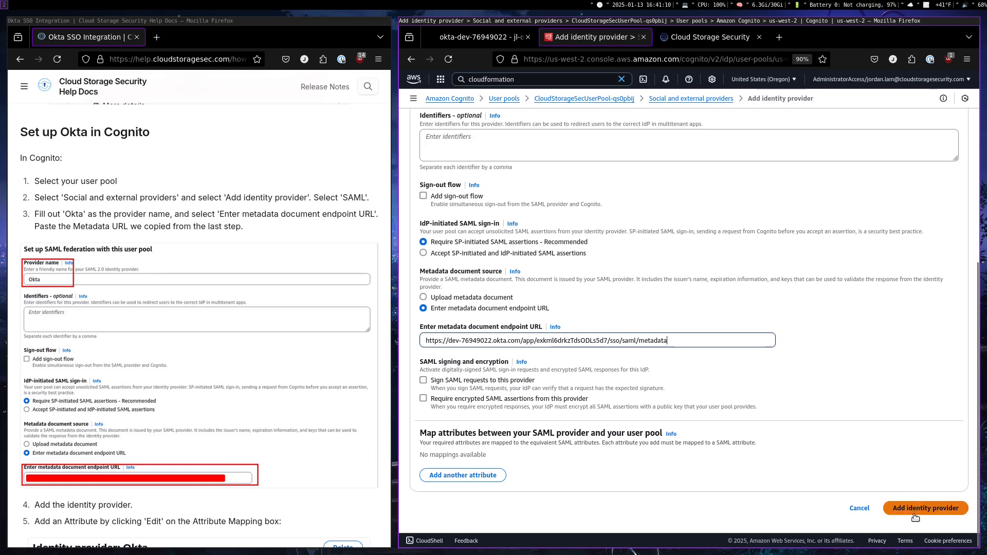
{"action": "left_click", "coordinate": [914, 514]}
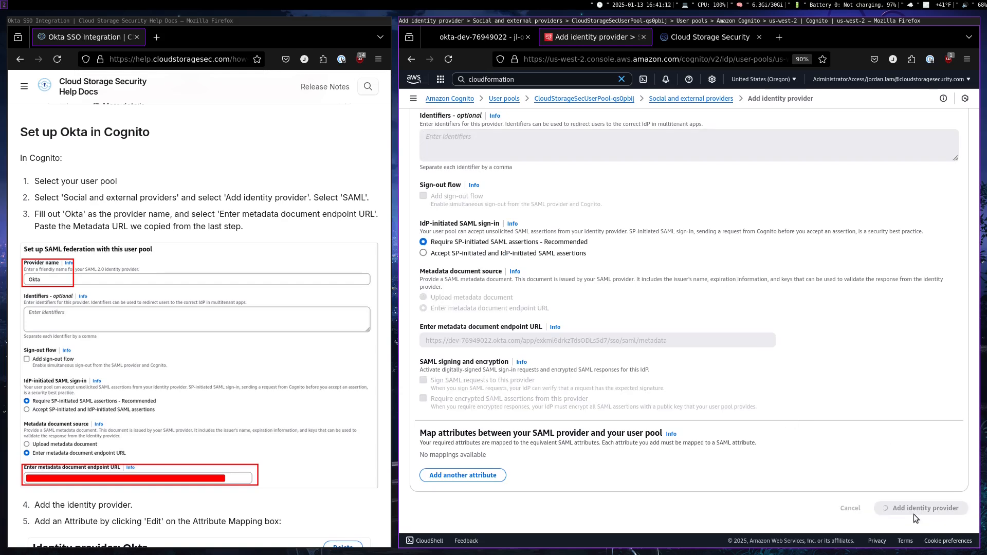
Edit the Okta provider's attribute mapping and add a mapping with email as the user pool attribute
{"action": "scroll", "coordinate": [178, 363], "scroll_direction": "down", "scroll_amount": 8}
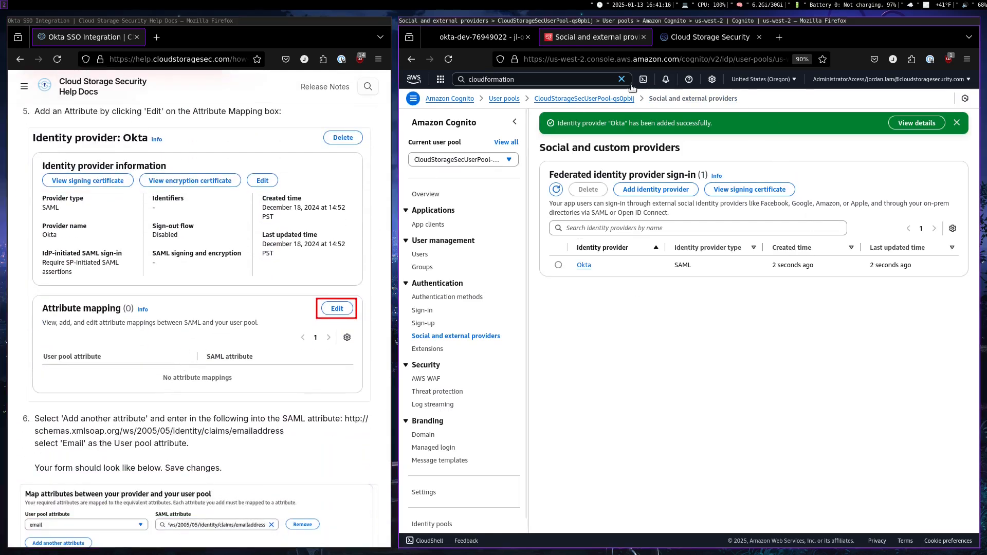
{"action": "left_click", "coordinate": [583, 265]}
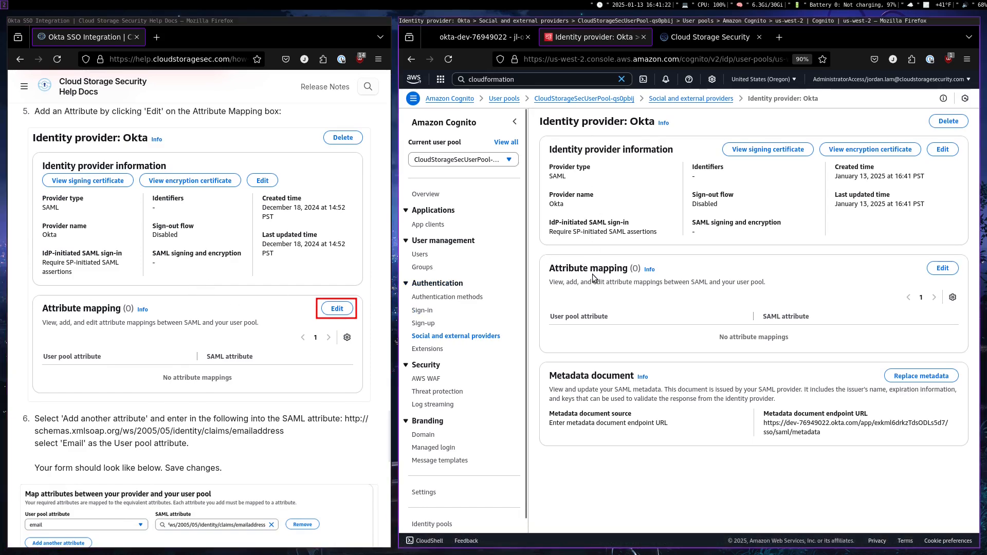
{"action": "left_click", "coordinate": [945, 270]}
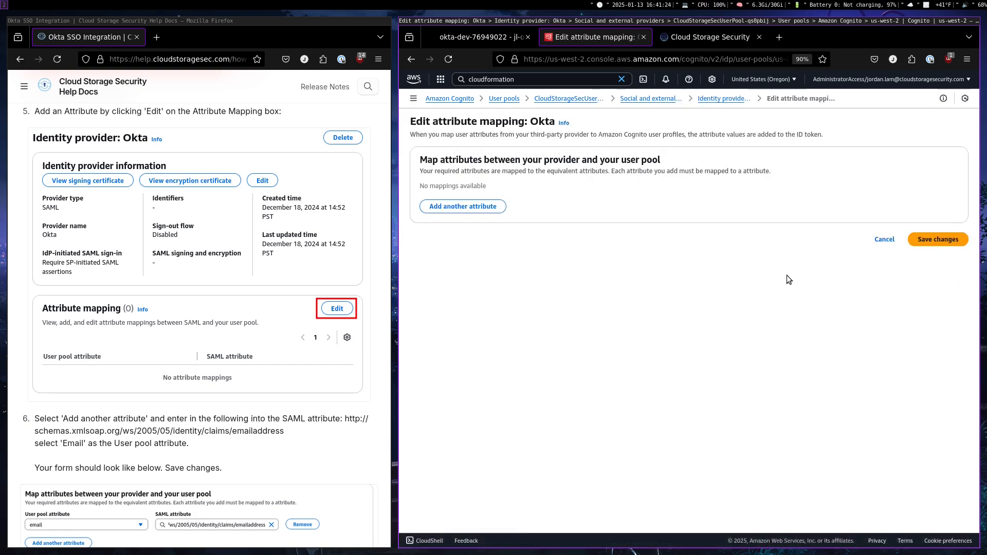
{"action": "left_click", "coordinate": [455, 212]}
{"action": "scroll", "coordinate": [275, 300], "scroll_direction": "down", "scroll_amount": 5}
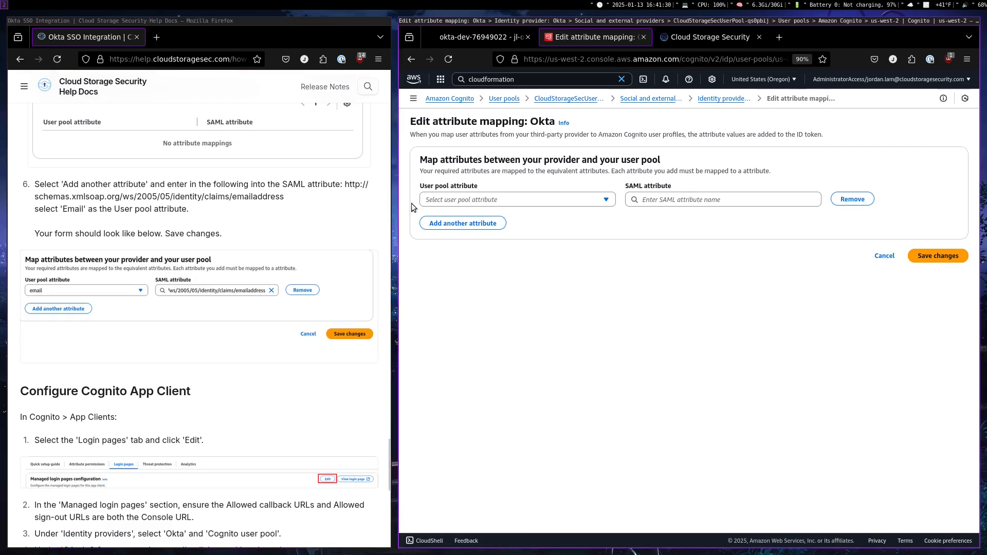
{"action": "left_click", "coordinate": [436, 199]}
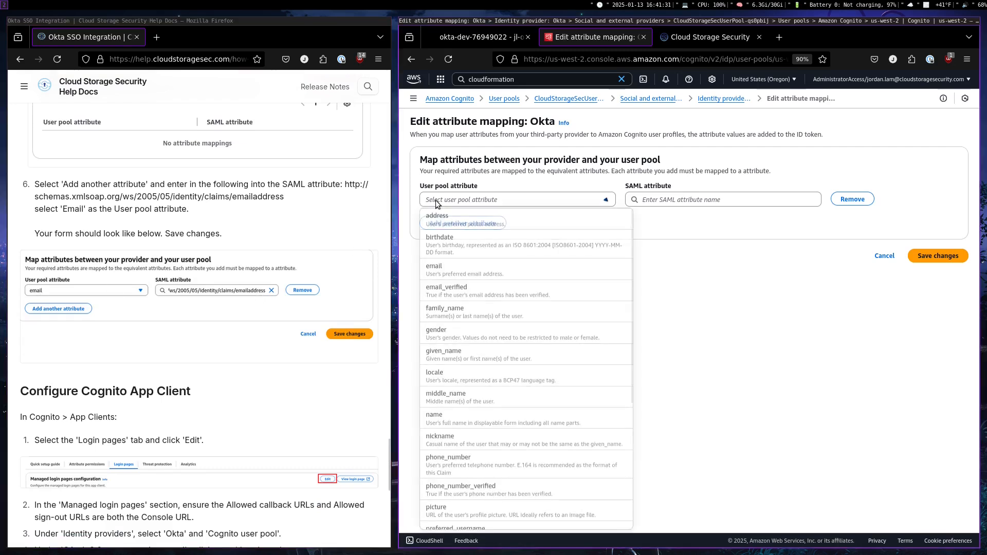
{"action": "left_click", "coordinate": [450, 277]}
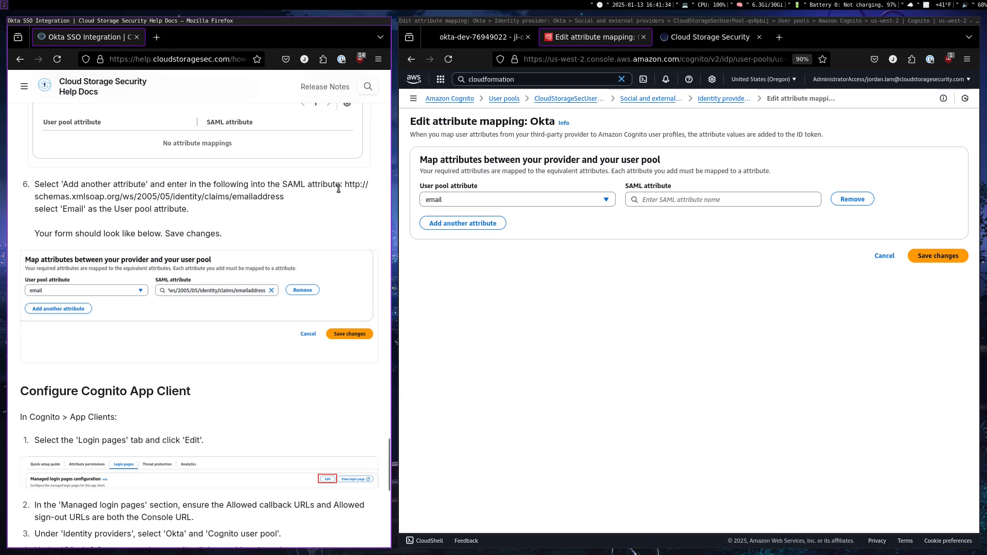
{"action": "left_click_drag", "start_coordinate": [346, 185], "coordinate": [337, 207]}
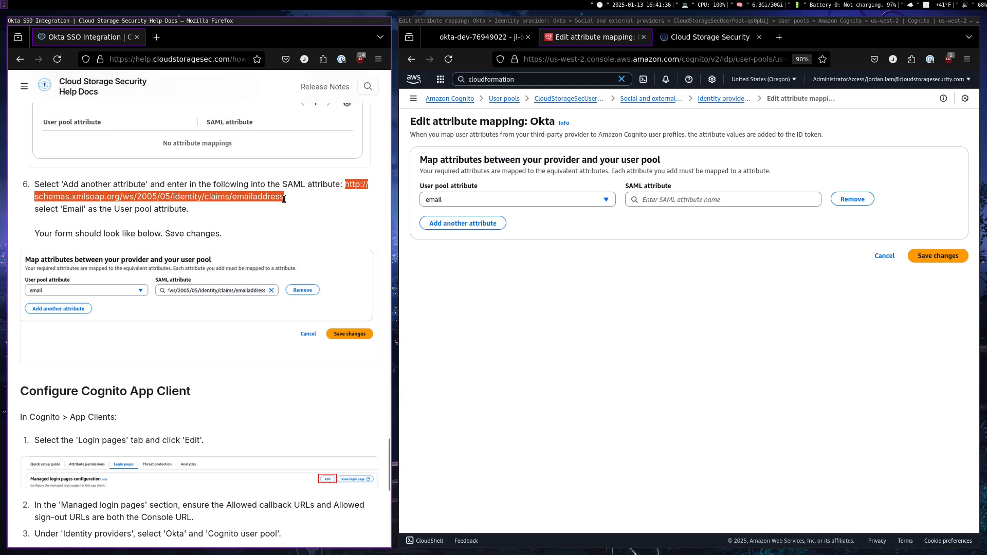
{"action": "left_click", "coordinate": [687, 199]}
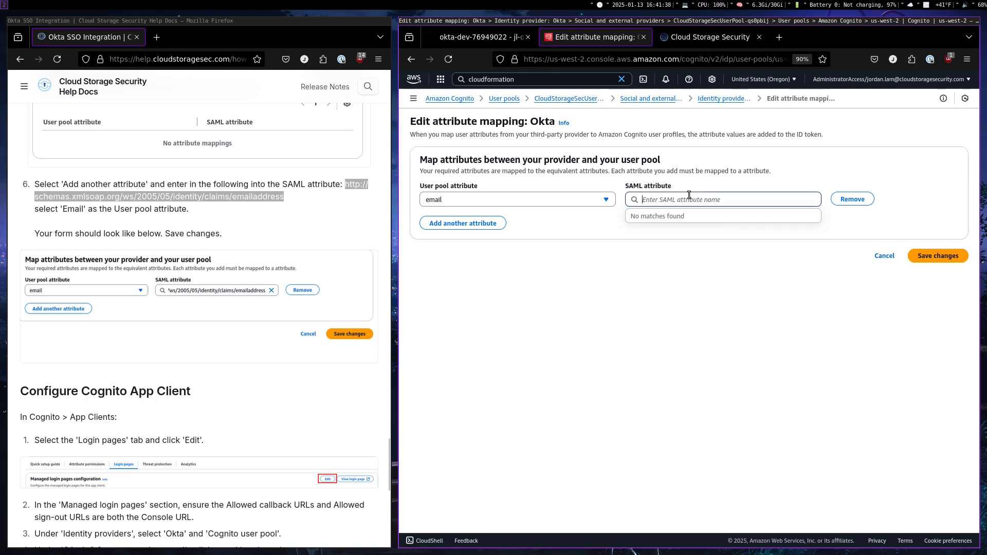
{"action": "key", "text": "ctrl+v"}
{"action": "left_click", "coordinate": [687, 278]}
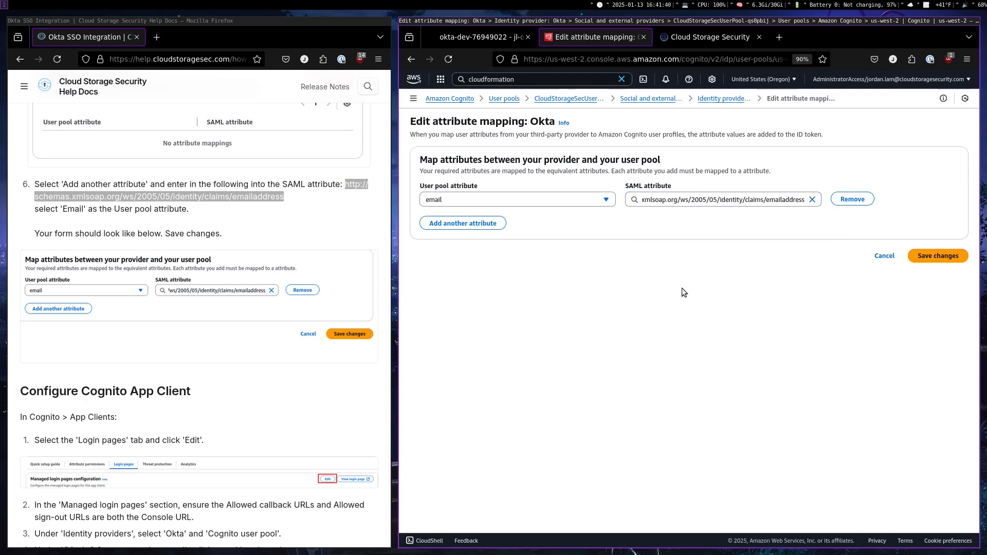
{"action": "left_click", "coordinate": [931, 257]}
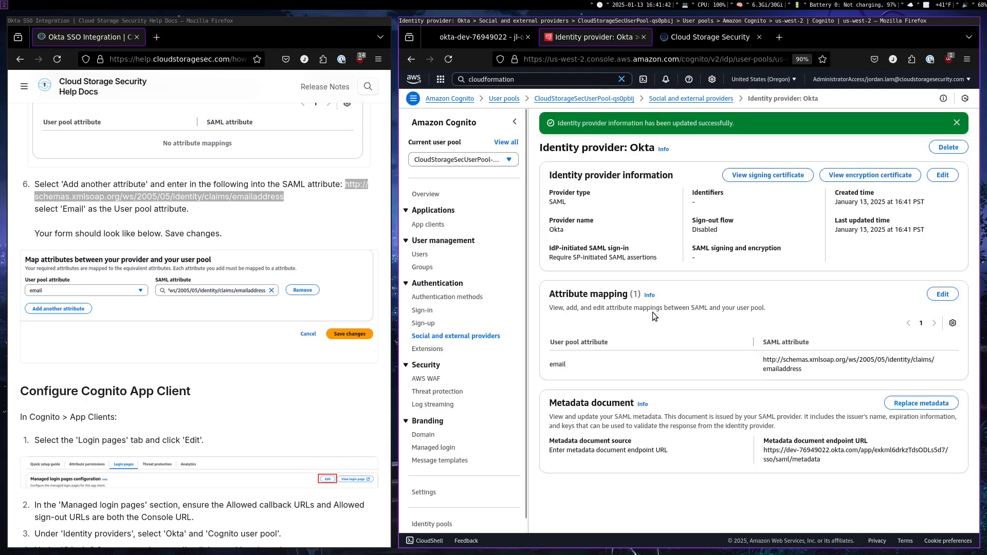
Open the managed login pages configuration of the CloudStorageSecUserPoolClient-qs0pbij app client for editing
{"action": "scroll", "coordinate": [286, 309], "scroll_direction": "down", "scroll_amount": 5}
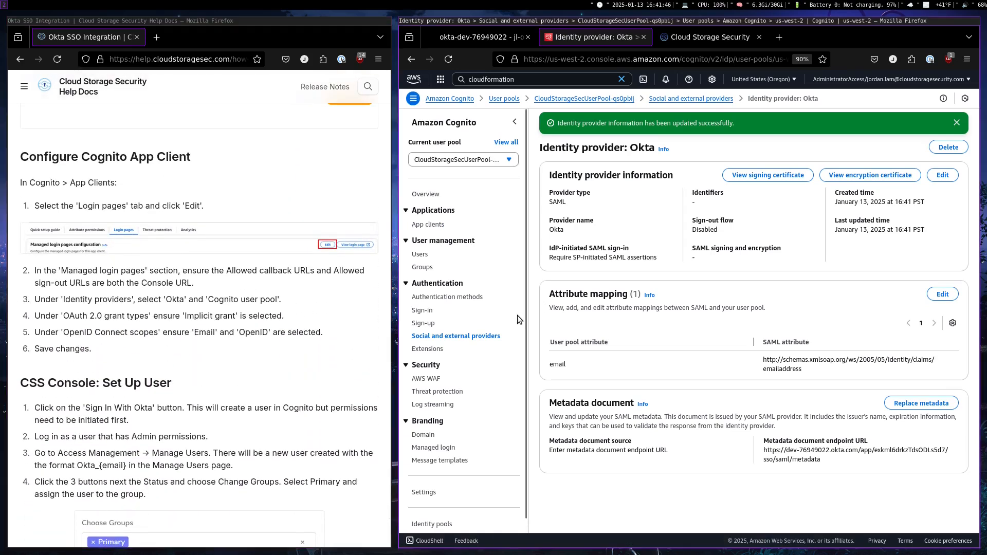
{"action": "left_click", "coordinate": [433, 224]}
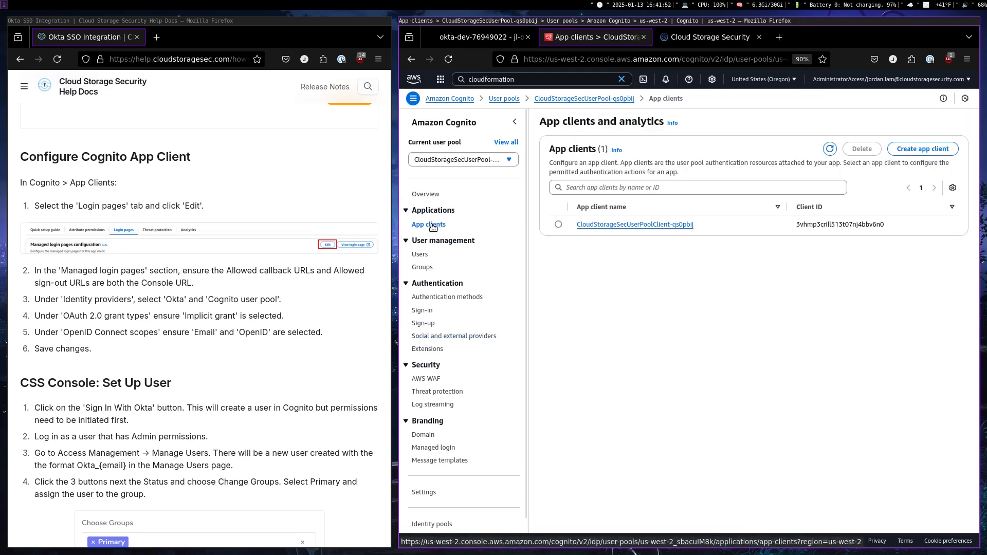
{"action": "left_click", "coordinate": [605, 225]}
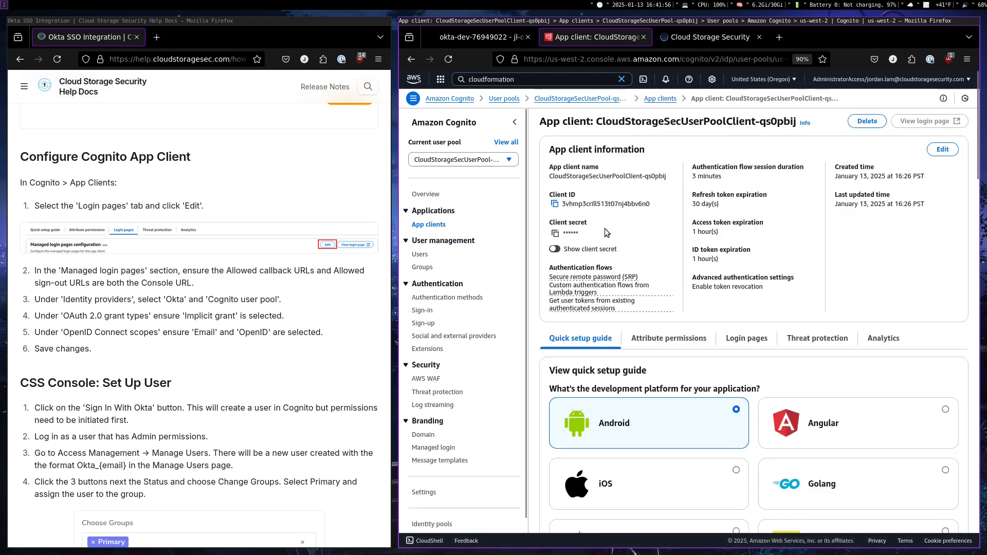
{"action": "left_click", "coordinate": [747, 340]}
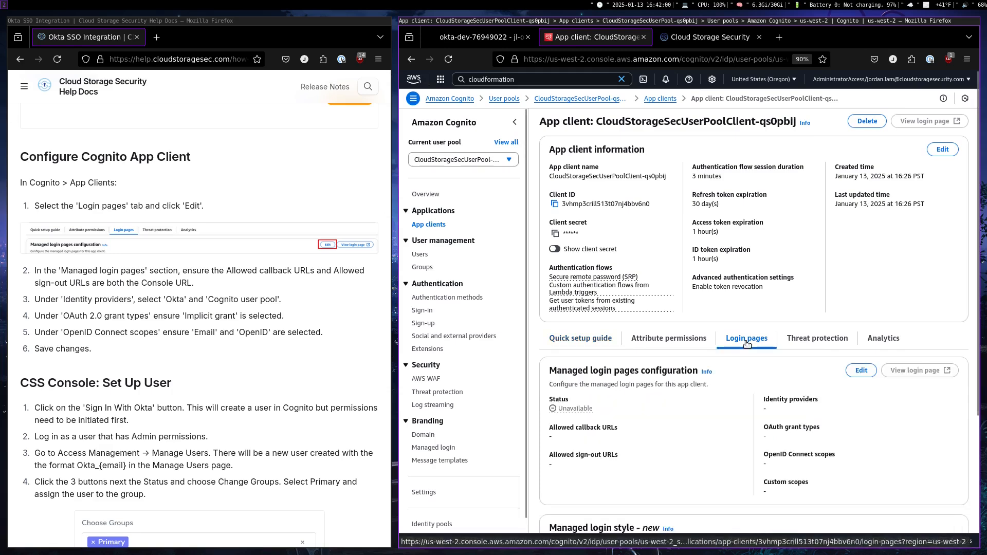
{"action": "left_click", "coordinate": [854, 371]}
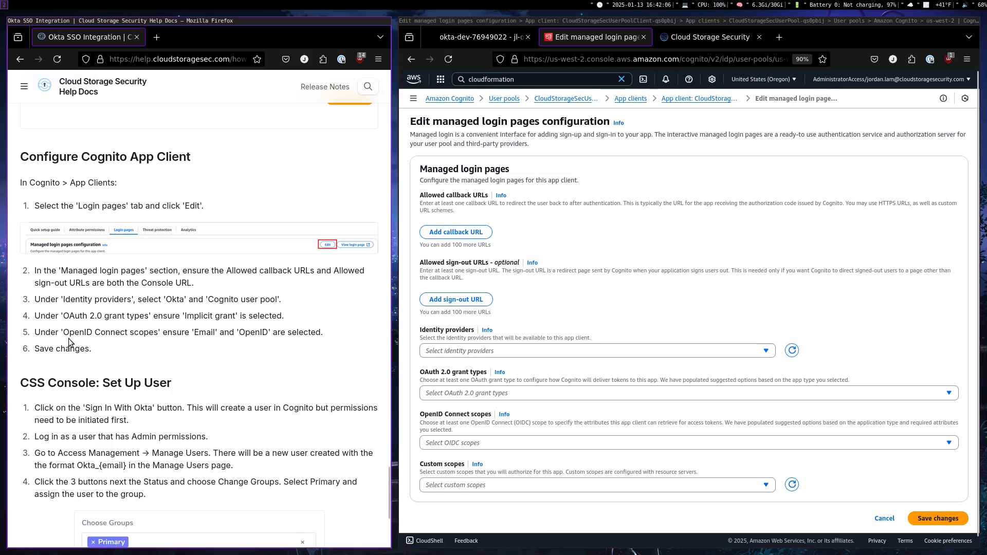
{"action": "scroll", "coordinate": [129, 324], "scroll_direction": "down", "scroll_amount": 2}
{"action": "scroll", "coordinate": [129, 324], "scroll_direction": "down", "scroll_amount": 3}
{"action": "scroll", "coordinate": [134, 319], "scroll_direction": "up", "scroll_amount": 6}
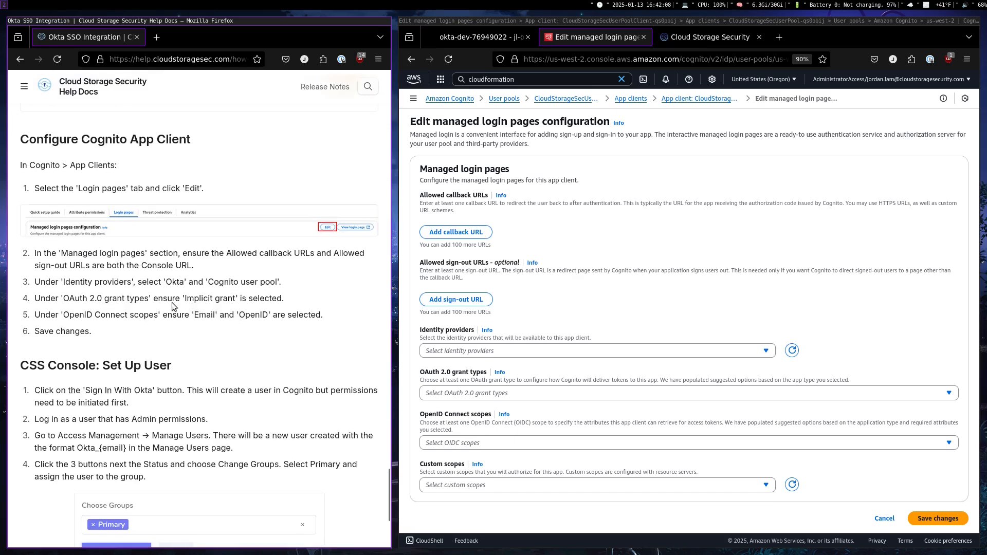
Add an allowed callback URL using the Cloud Storage Security console's base address, copied from its sign-in page up to cloudstoragesecapp.com/
{"action": "left_click", "coordinate": [480, 232]}
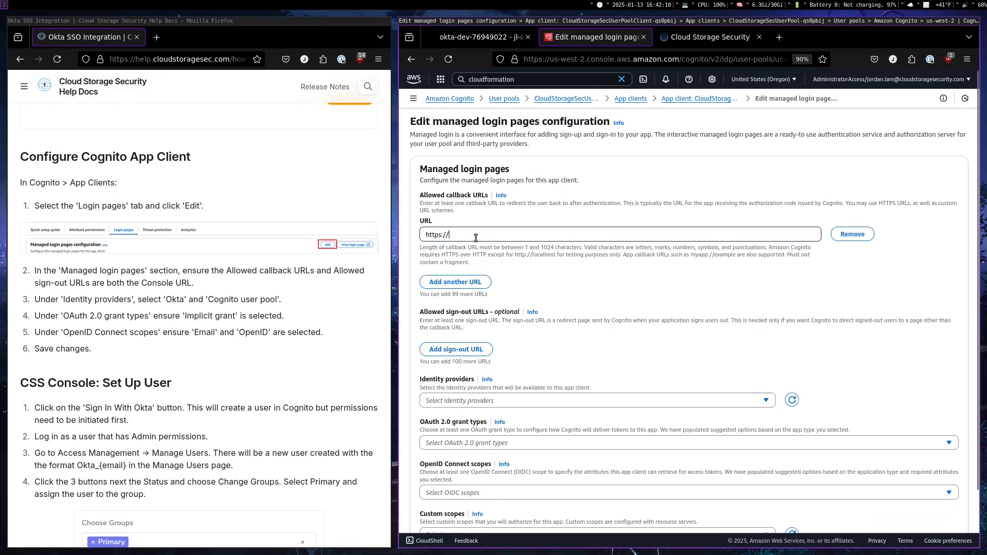
{"action": "left_click", "coordinate": [709, 43]}
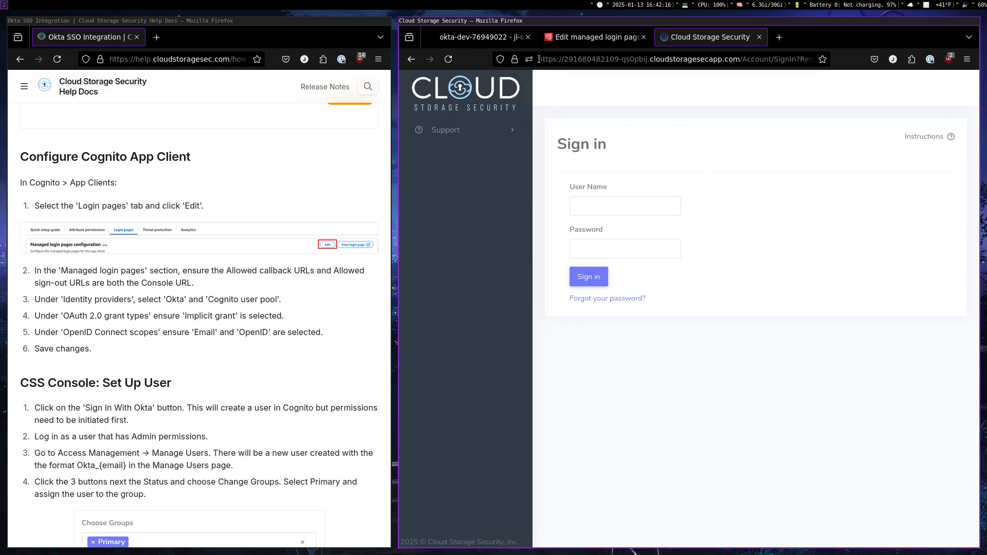
{"action": "left_click_drag", "start_coordinate": [540, 60], "coordinate": [742, 60]}
{"action": "key", "text": "ctrl+c"}
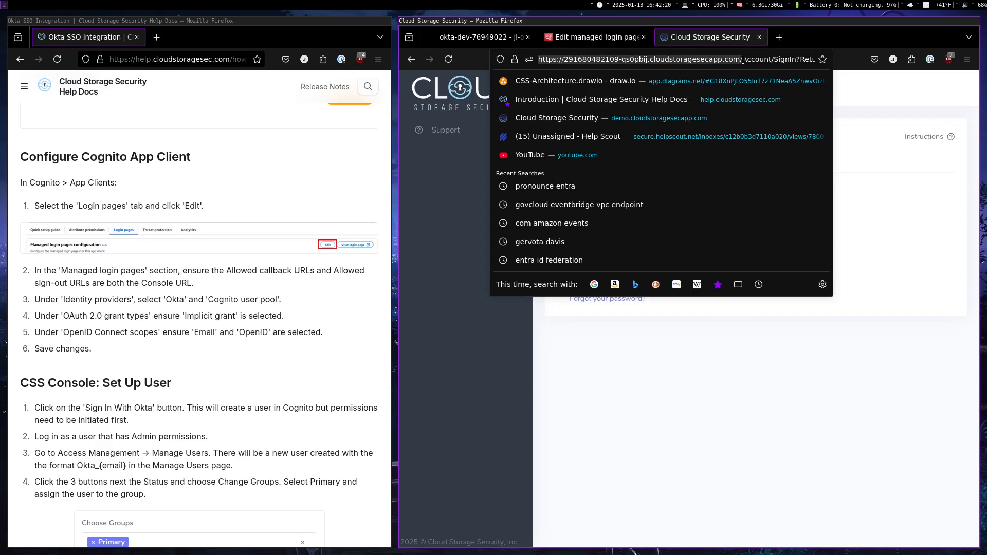
{"action": "left_click", "coordinate": [886, 195]}
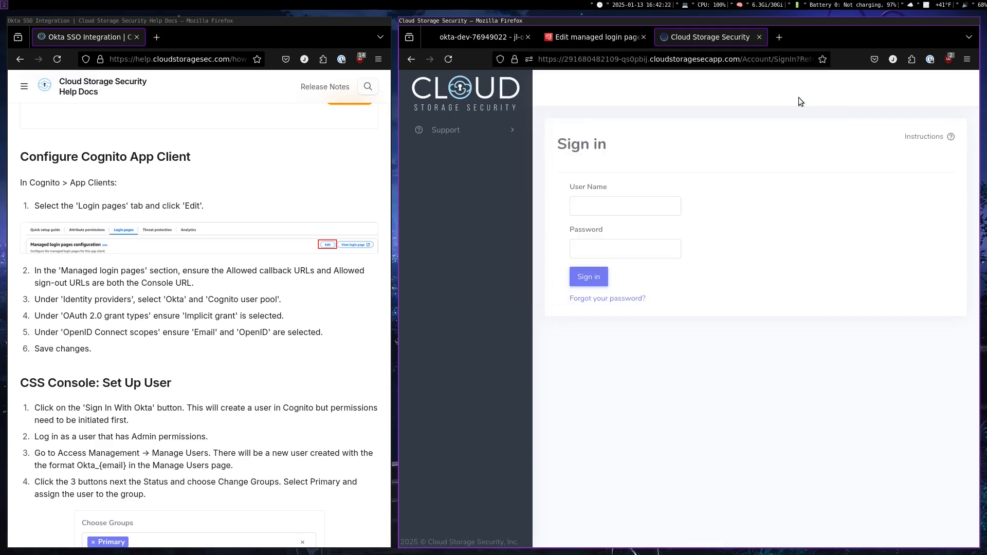
{"action": "left_click", "coordinate": [632, 38]}
{"action": "key", "text": "ctrl+a"}
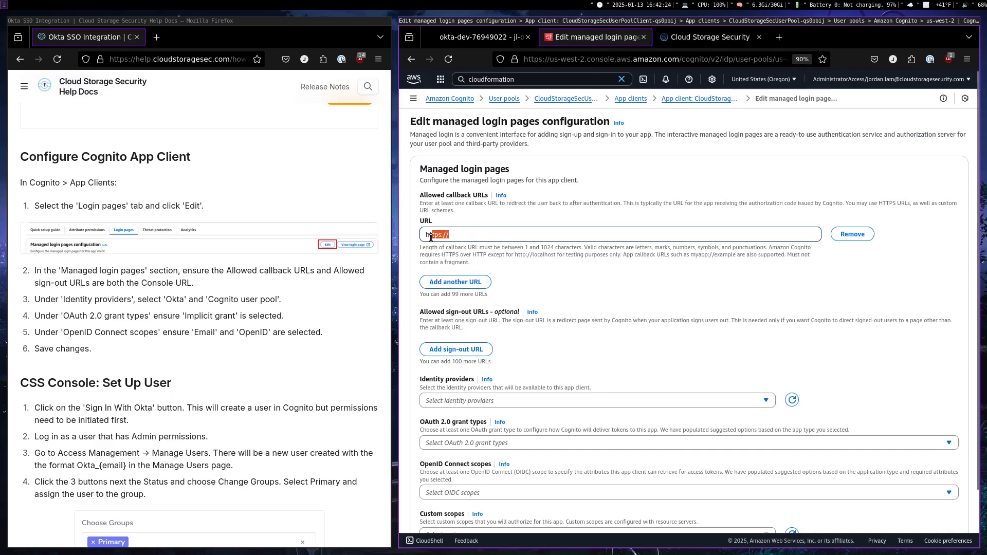
{"action": "key", "text": "ctrl+v"}
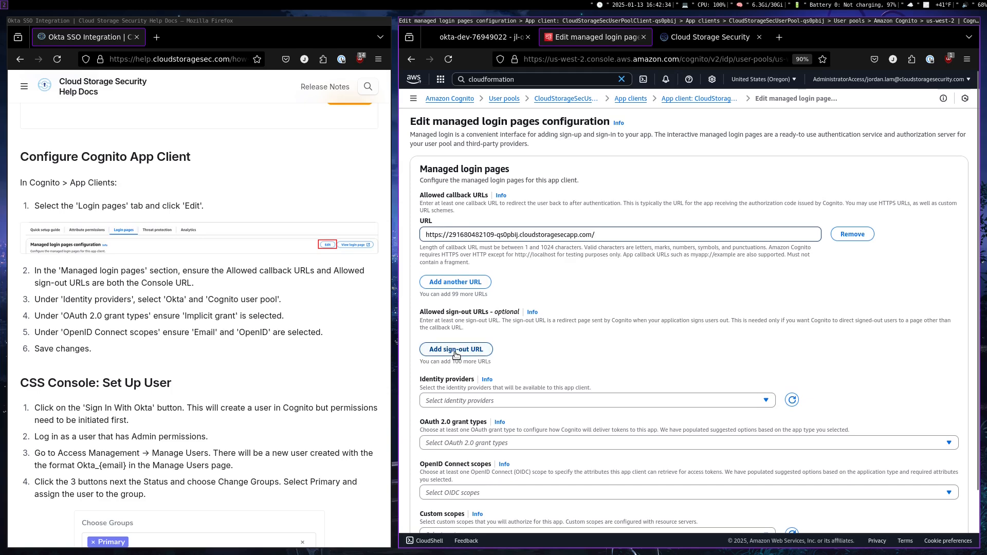
Add an allowed sign-out URL with the same Cloud Storage Security console base address
{"action": "left_click", "coordinate": [437, 350]}
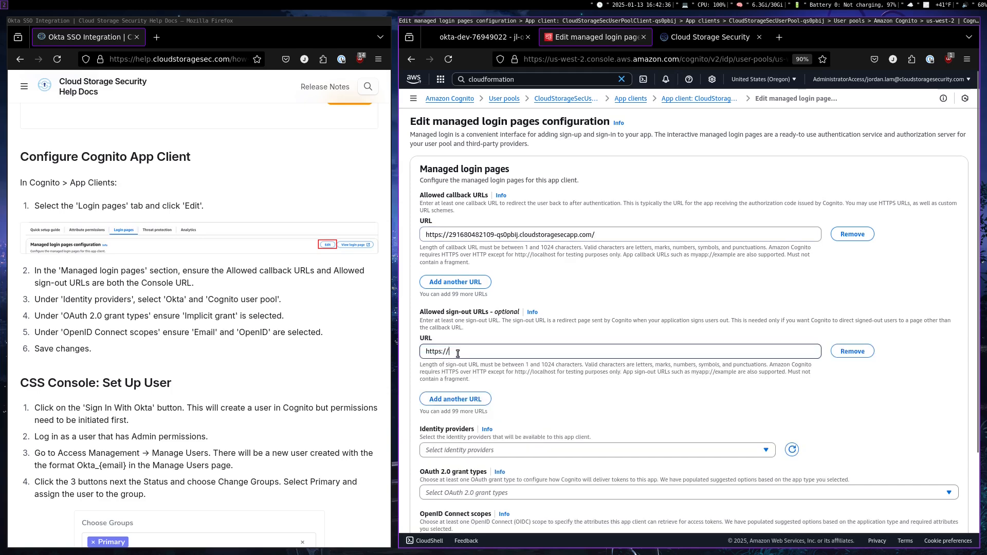
{"action": "left_click_drag", "start_coordinate": [458, 354], "coordinate": [422, 355]}
{"action": "key", "text": "ctrl+v"}
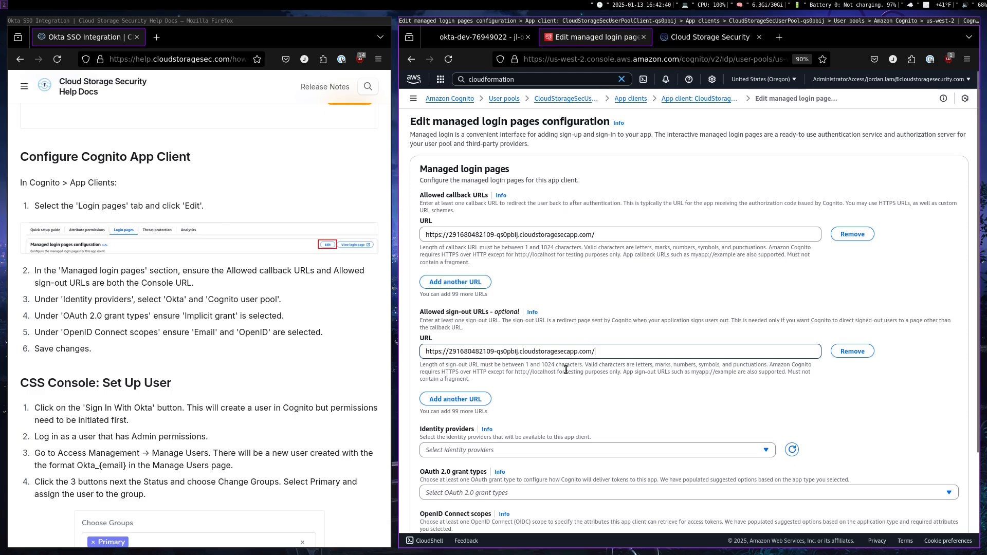
{"action": "scroll", "coordinate": [593, 390], "scroll_direction": "down", "scroll_amount": 3}
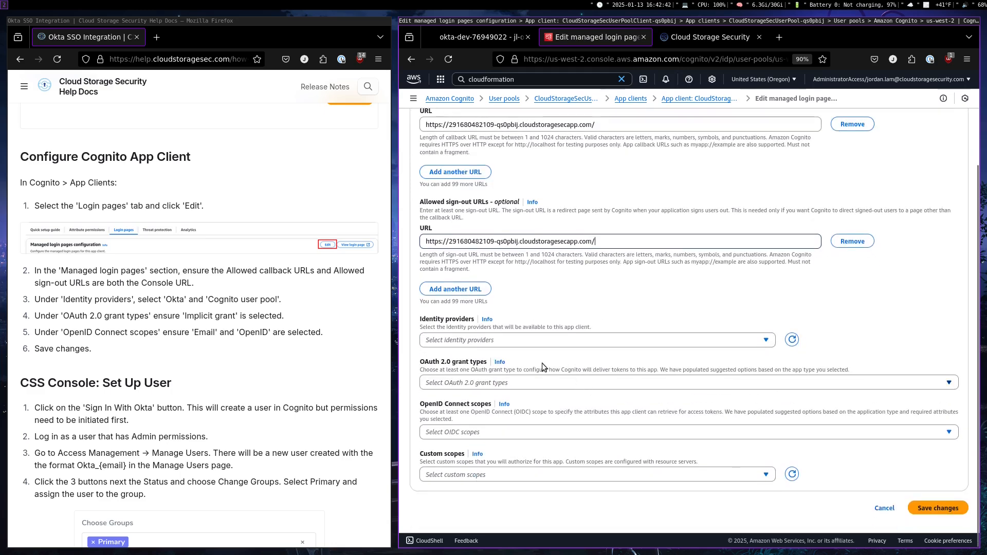
Select Okta and Cognito user pool as the identity providers available to the app client
{"action": "left_click", "coordinate": [461, 340]}
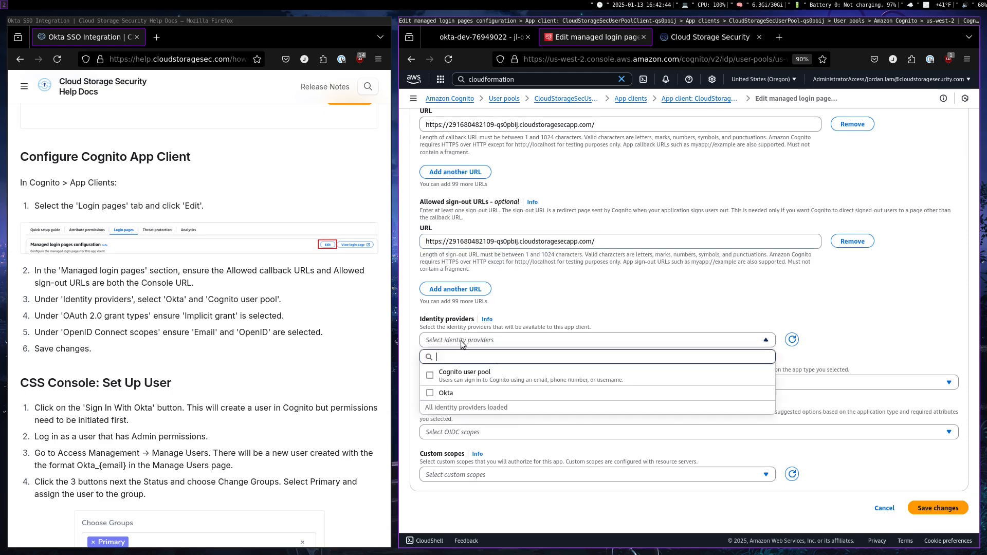
{"action": "left_click", "coordinate": [474, 393]}
{"action": "left_click", "coordinate": [473, 376]}
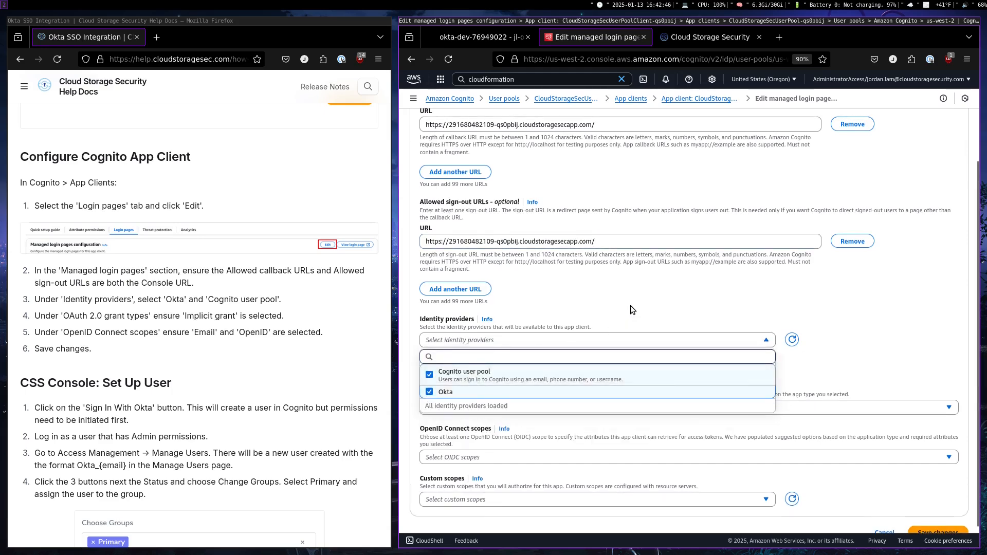
{"action": "left_click", "coordinate": [629, 308]}
Select Implicit grant as the app client's OAuth 2.0 grant type
{"action": "scroll", "coordinate": [565, 331], "scroll_direction": "down", "scroll_amount": 1}
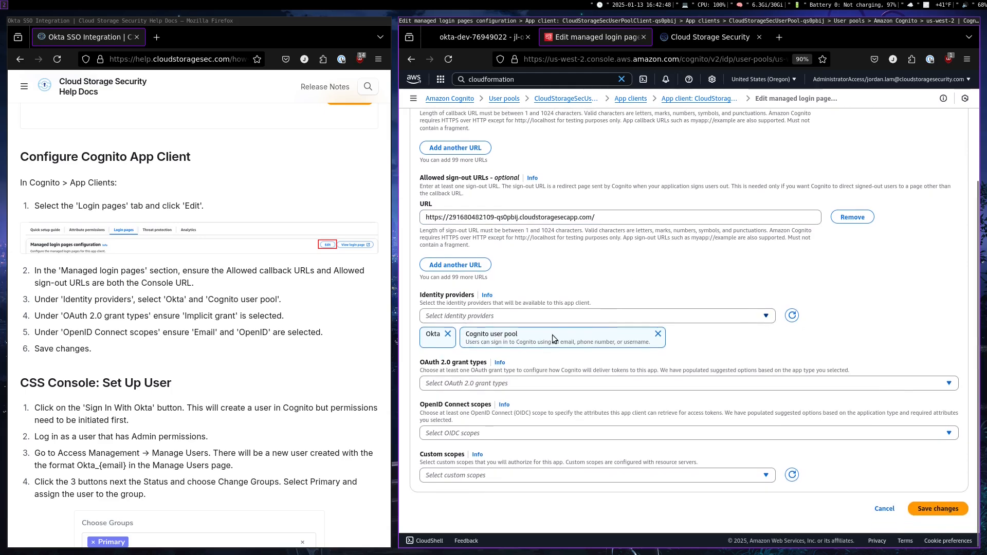
{"action": "left_click", "coordinate": [451, 383]}
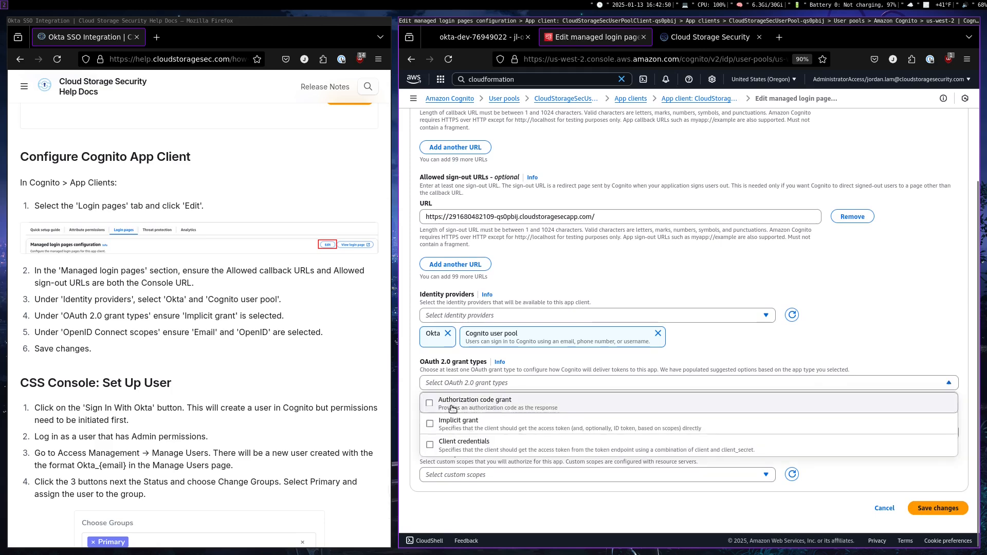
{"action": "left_click", "coordinate": [455, 423]}
{"action": "left_click", "coordinate": [716, 349]}
Select the OpenID and Email scopes for OpenID Connect and save the managed login pages configuration
{"action": "scroll", "coordinate": [709, 350], "scroll_direction": "down", "scroll_amount": 2}
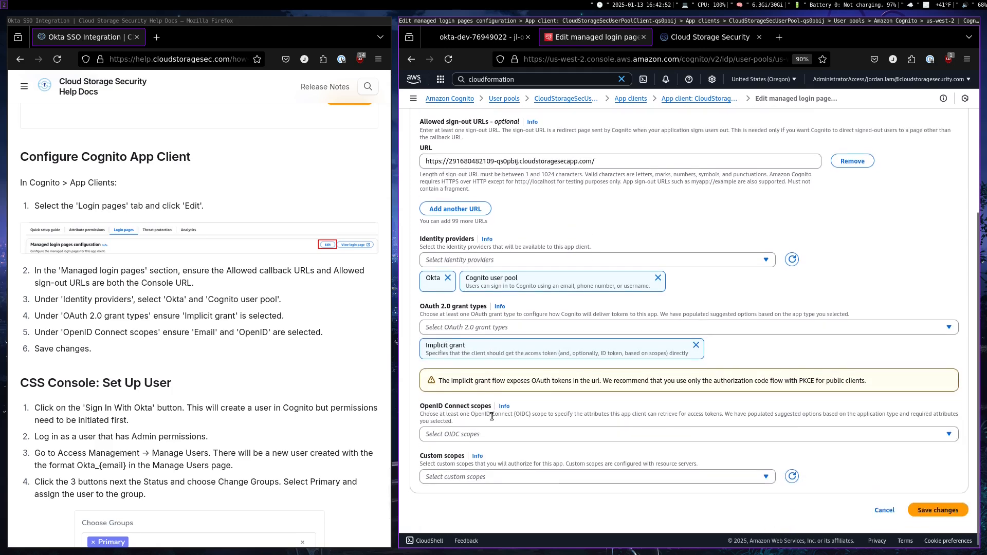
{"action": "left_click", "coordinate": [456, 435]}
{"action": "left_click", "coordinate": [449, 381]}
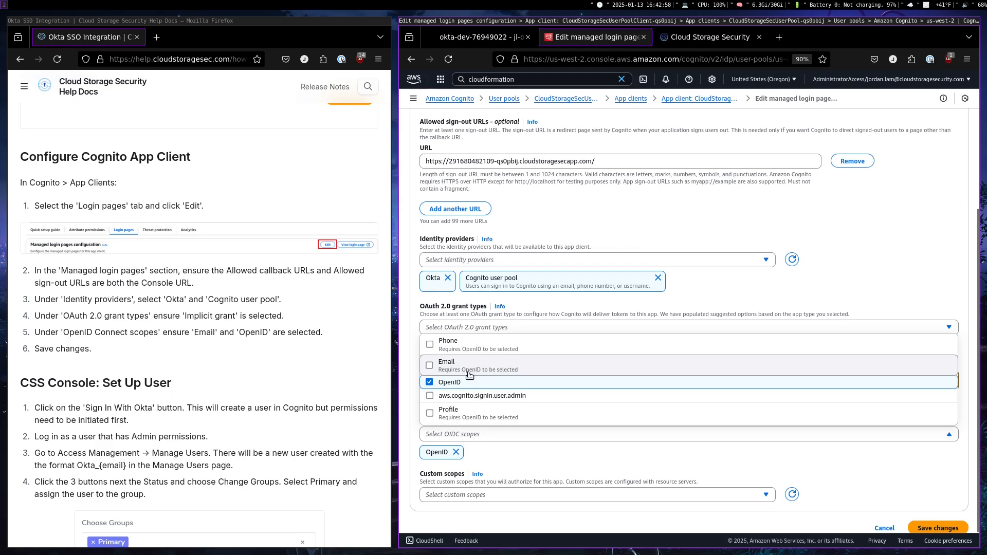
{"action": "left_click", "coordinate": [470, 368]}
{"action": "left_click", "coordinate": [620, 474]}
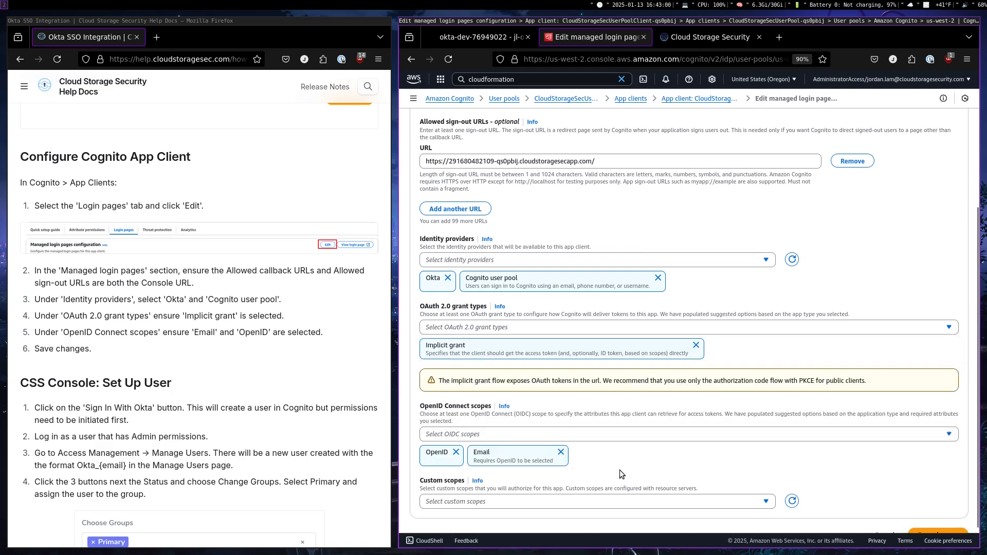
{"action": "scroll", "coordinate": [240, 450], "scroll_direction": "down", "scroll_amount": 3}
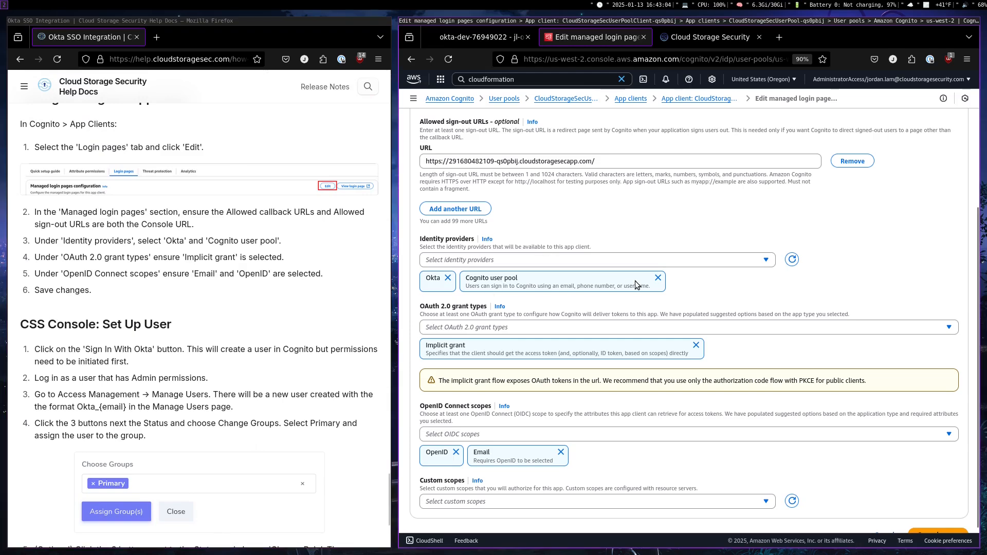
{"action": "scroll", "coordinate": [915, 493], "scroll_direction": "down", "scroll_amount": 1}
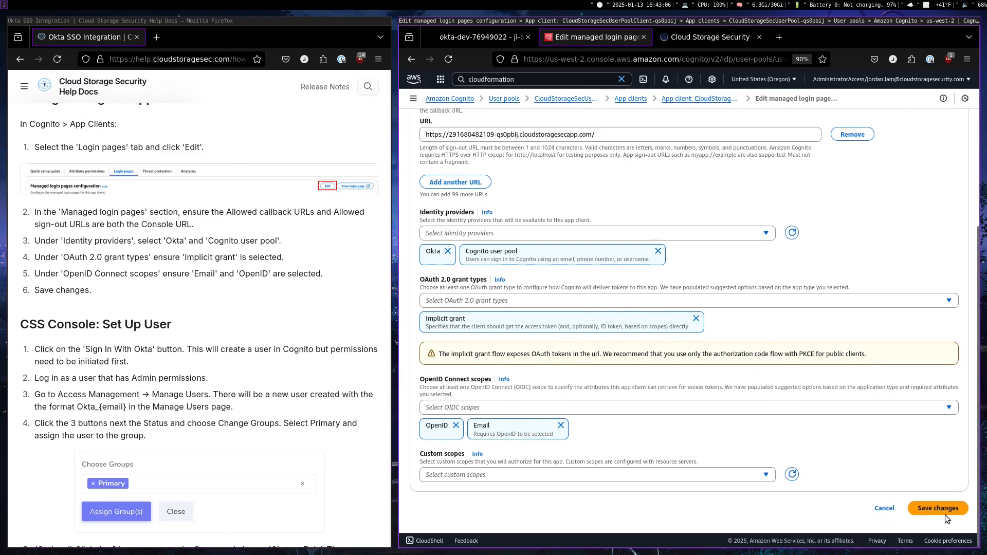
{"action": "left_click", "coordinate": [938, 509]}
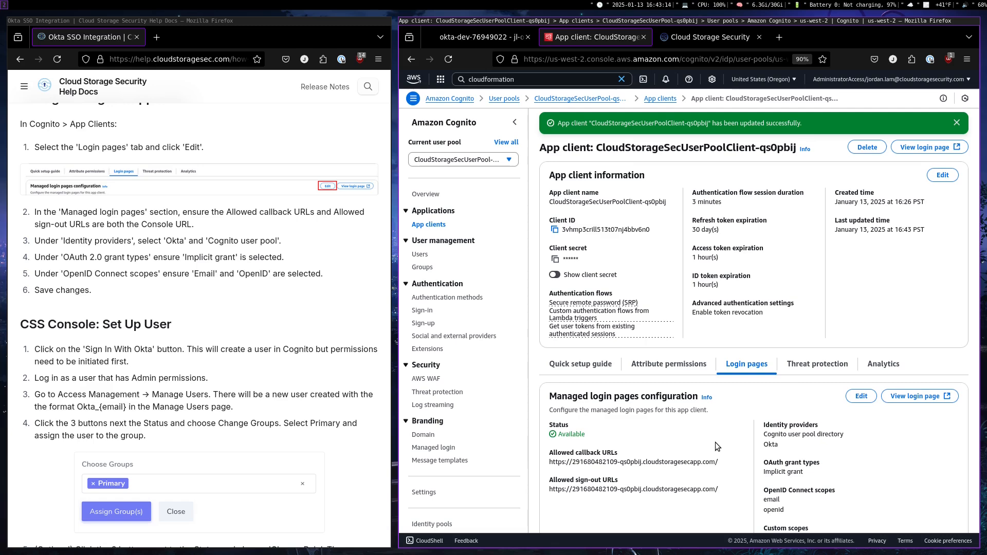
Switch to the Cloud Storage Security console, reload its sign-in page and sign in with Okta to initiate the SSO user
{"action": "left_click", "coordinate": [724, 38]}
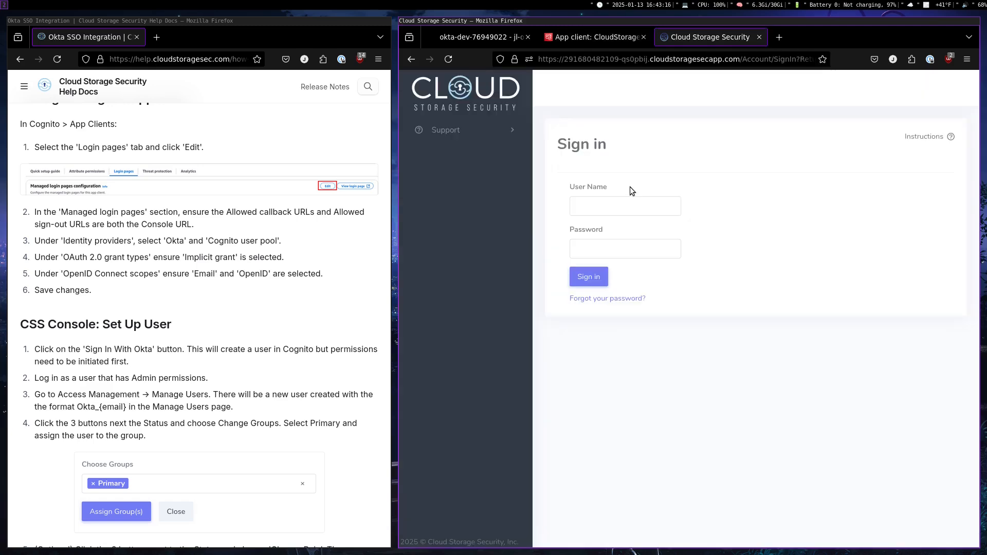
{"action": "left_click", "coordinate": [446, 63]}
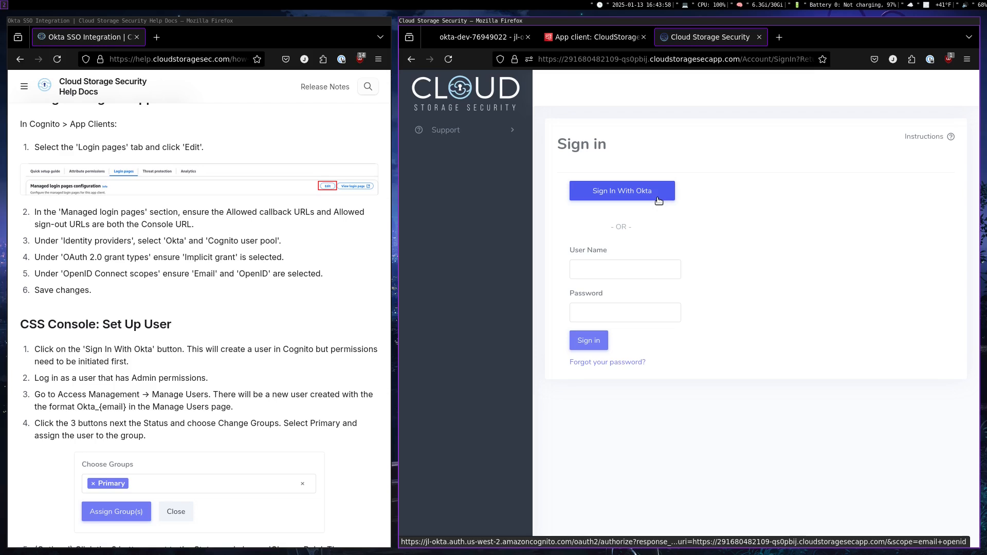
{"action": "scroll", "coordinate": [93, 257], "scroll_direction": "down", "scroll_amount": 3}
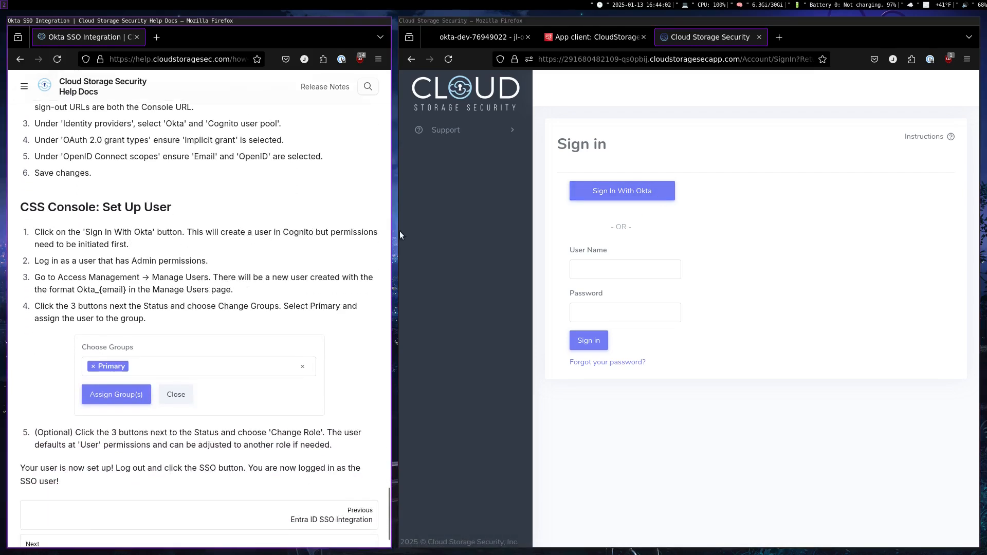
{"action": "left_click", "coordinate": [622, 191]}
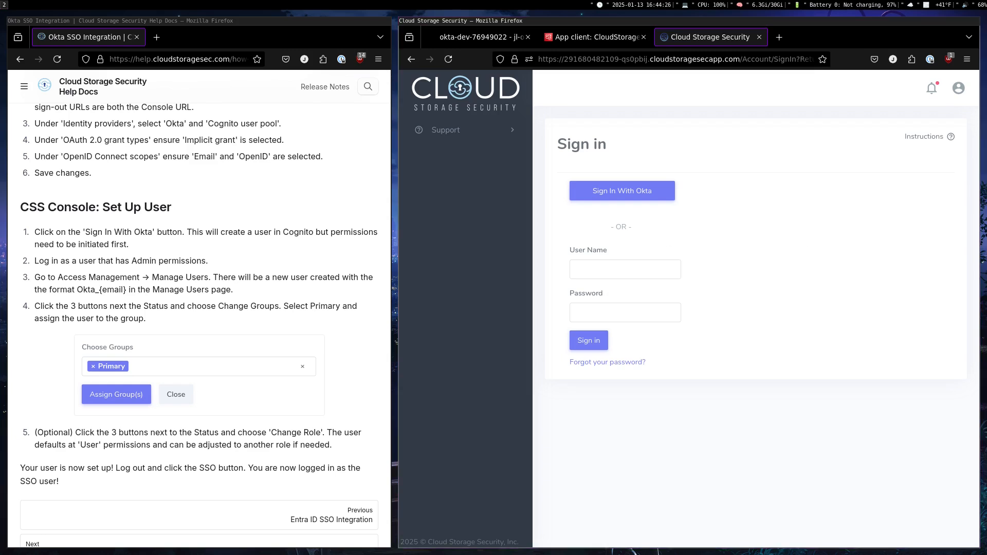
Sign in to the Cloud Storage Security console with the user name admin and the account password
{"action": "left_click", "coordinate": [648, 271]}
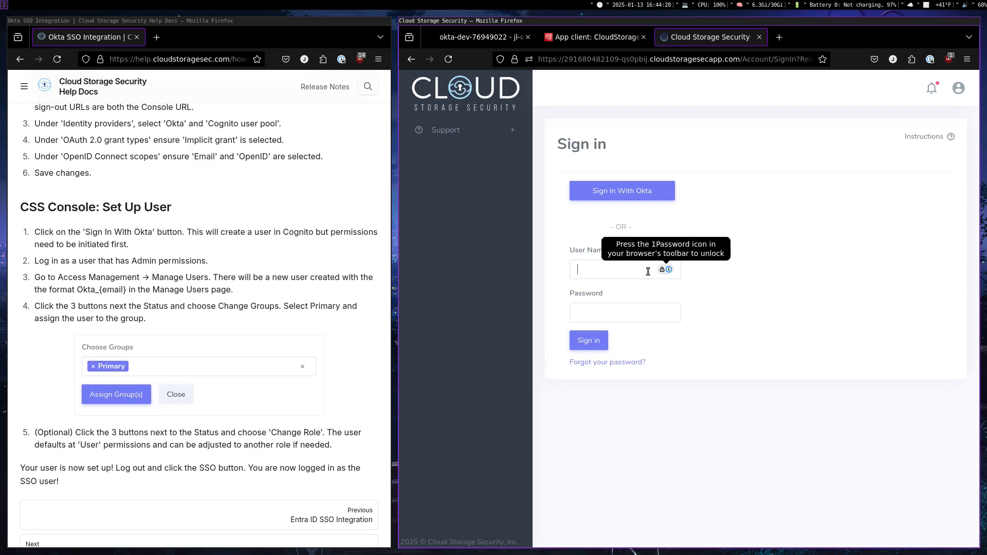
{"action": "type", "text": "admin"}
{"action": "key", "text": "Tab"}
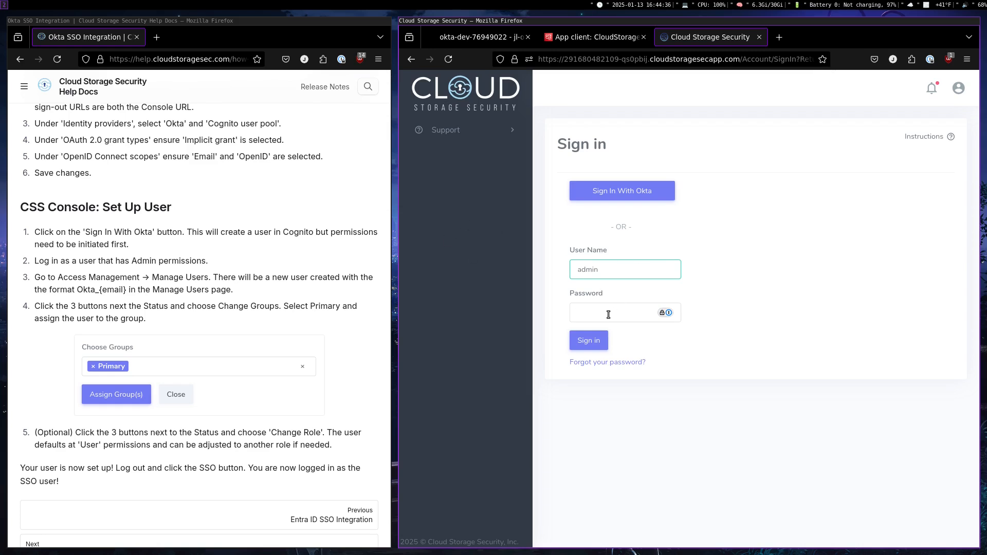
{"action": "key", "text": "ctrl+v"}
{"action": "left_click", "coordinate": [590, 332]}
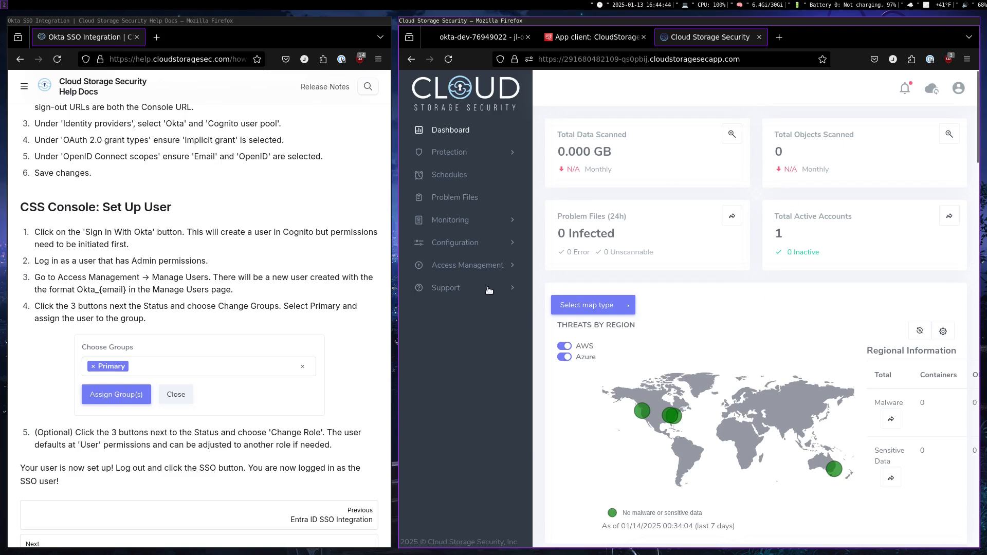
Open the Manage Users page under Access Management and expand the browser window to full screen
{"action": "left_click", "coordinate": [473, 270]}
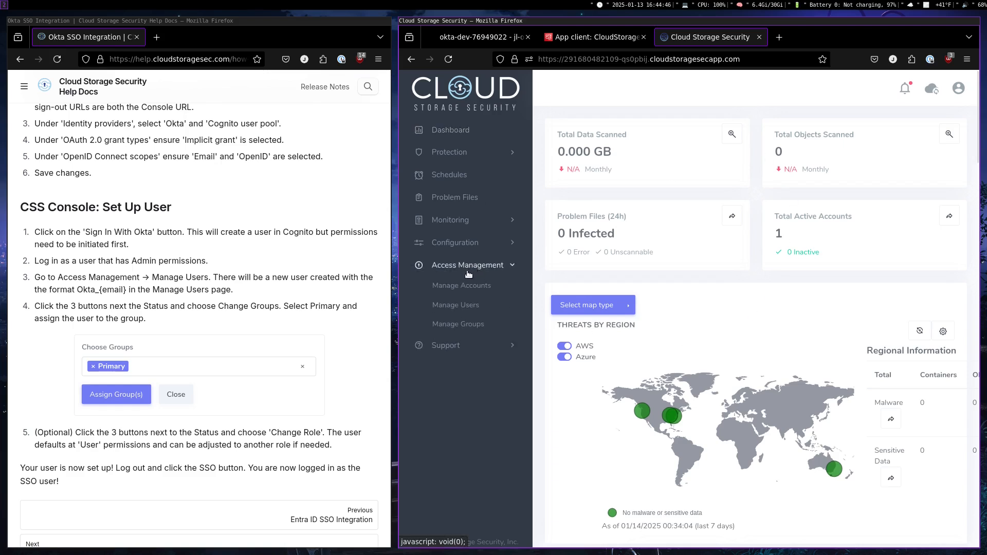
{"action": "left_click", "coordinate": [453, 308]}
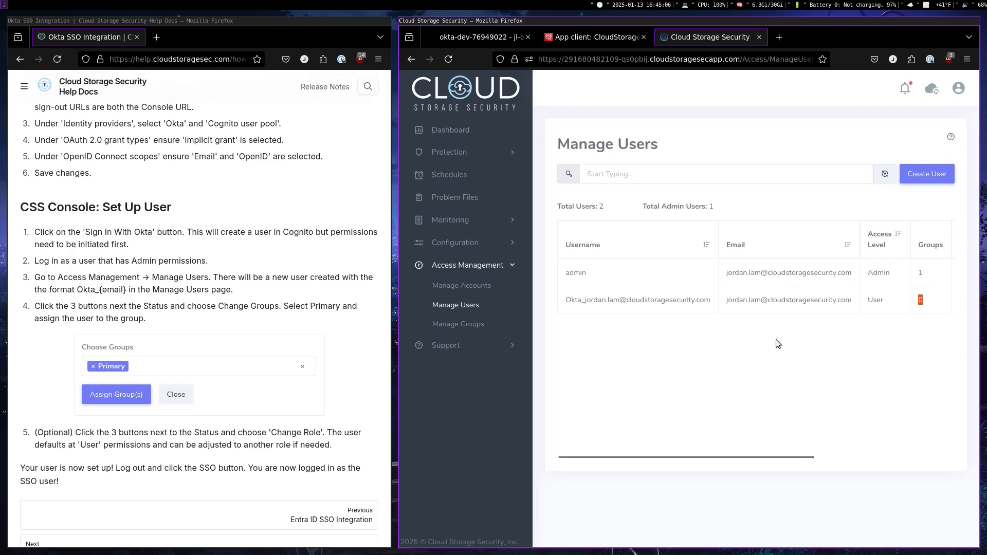
{"action": "key", "text": "super+f"}
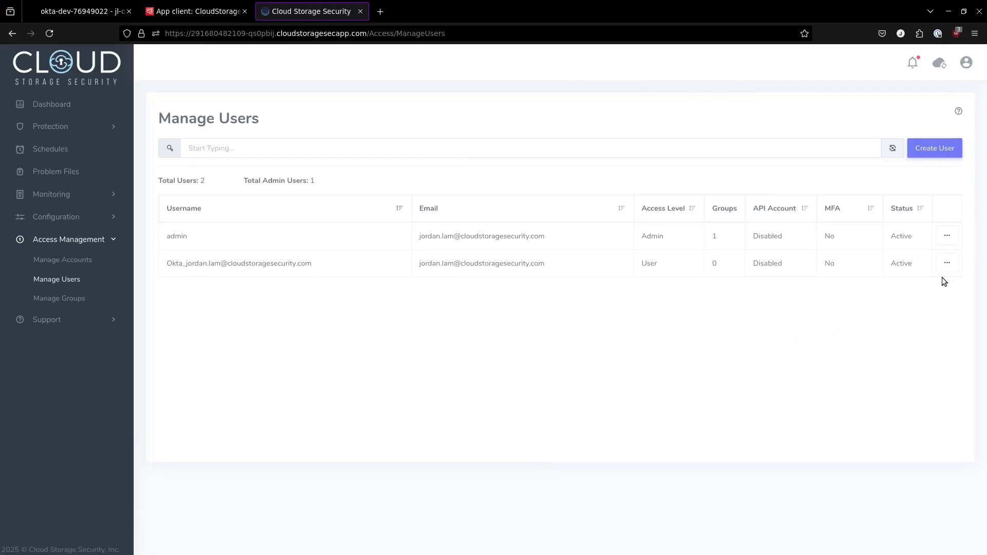
Assign the new Okta user to the Primary group
{"action": "left_click", "coordinate": [947, 264]}
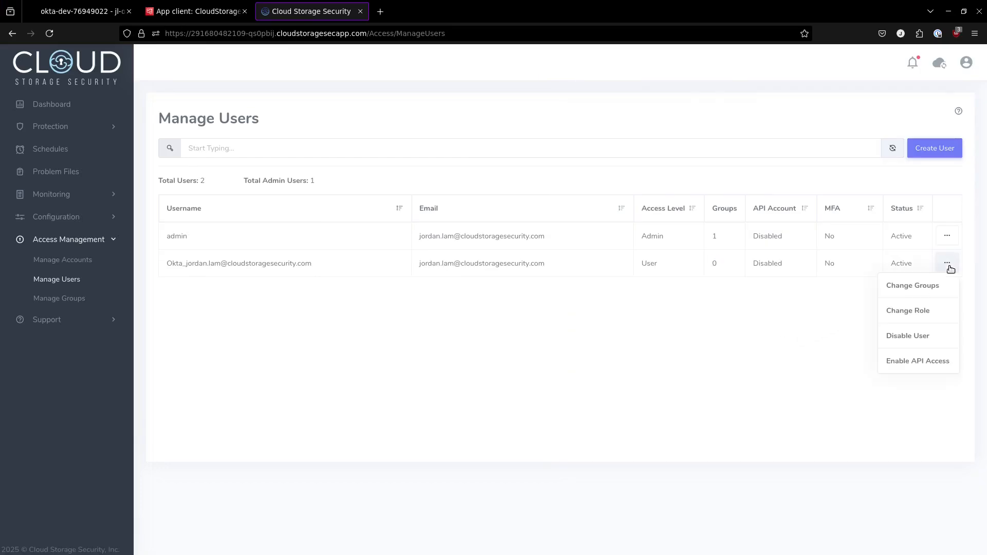
{"action": "left_click", "coordinate": [931, 289]}
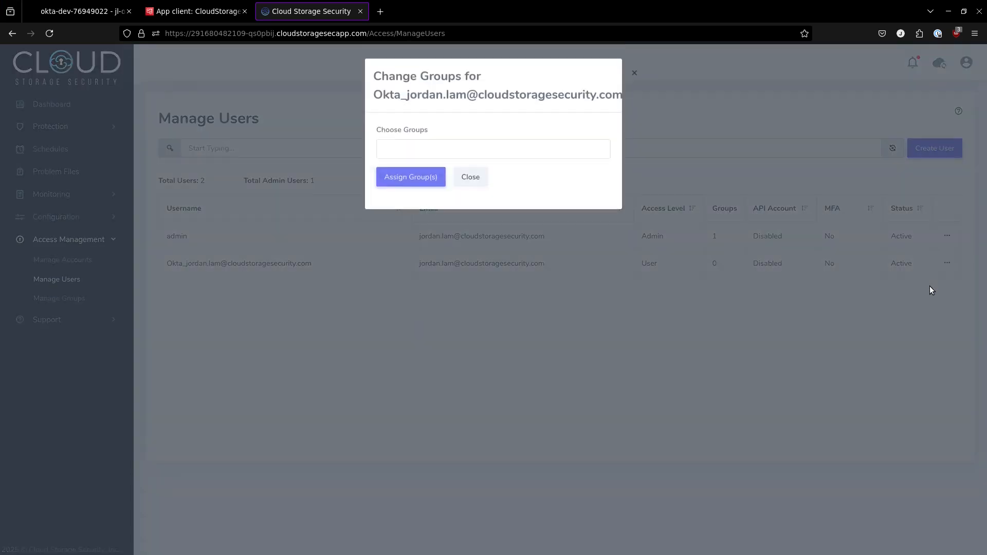
{"action": "left_click", "coordinate": [449, 150]}
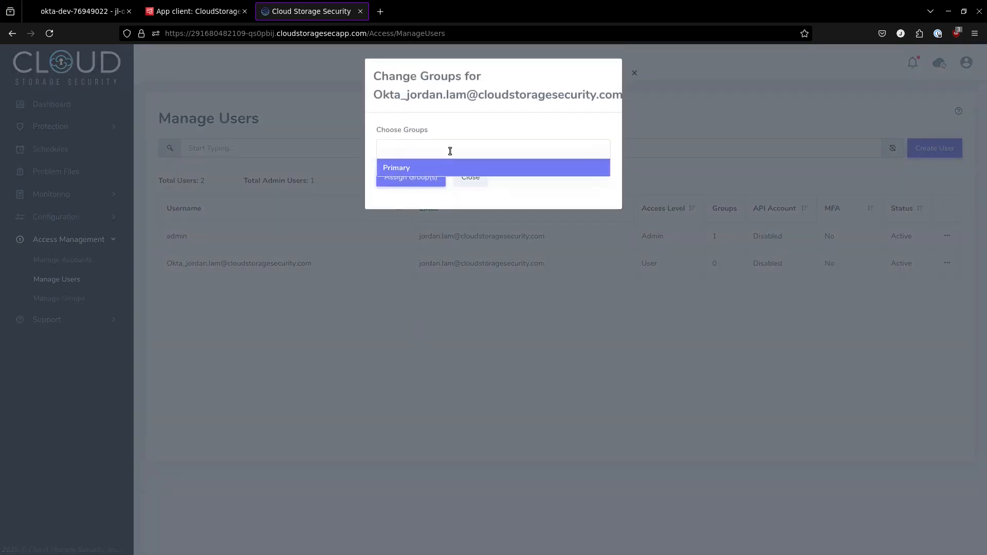
{"action": "left_click", "coordinate": [440, 168]}
{"action": "left_click", "coordinate": [416, 177]}
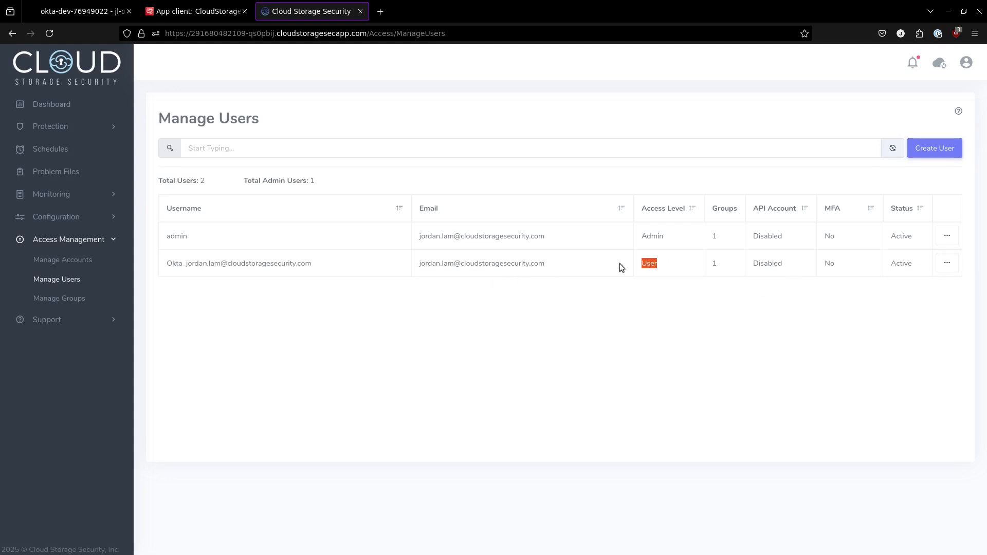
Change the Okta user's role to Admin
{"action": "left_click", "coordinate": [942, 266]}
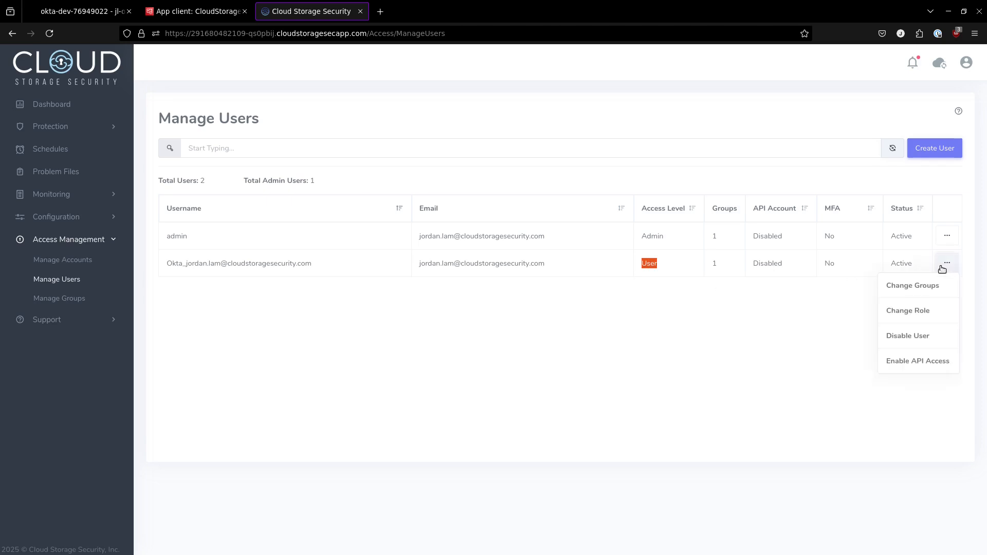
{"action": "left_click", "coordinate": [926, 311]}
{"action": "left_click", "coordinate": [514, 137]}
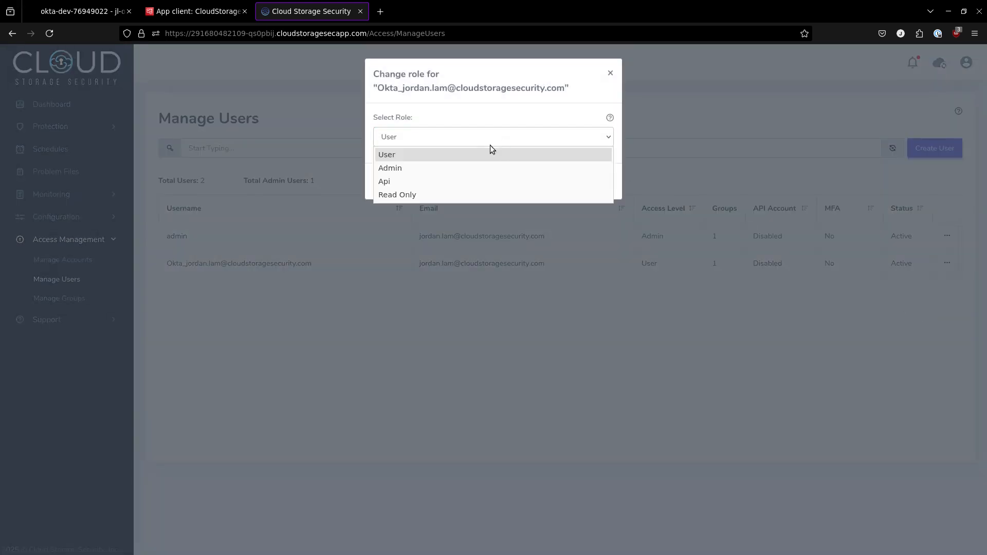
{"action": "left_click", "coordinate": [454, 169]}
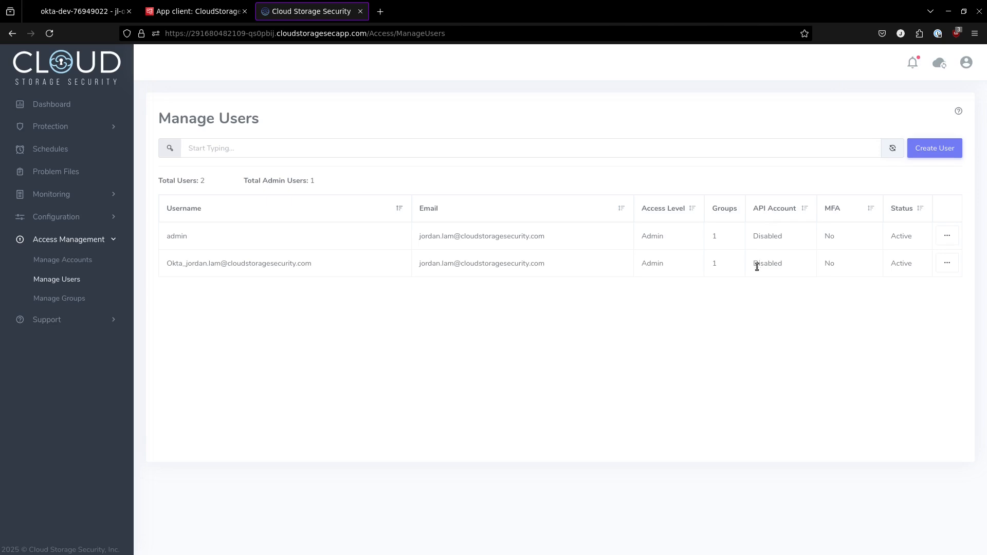
Sign out of the admin account and restore the browser window beside the help page
{"action": "left_click", "coordinate": [966, 63]}
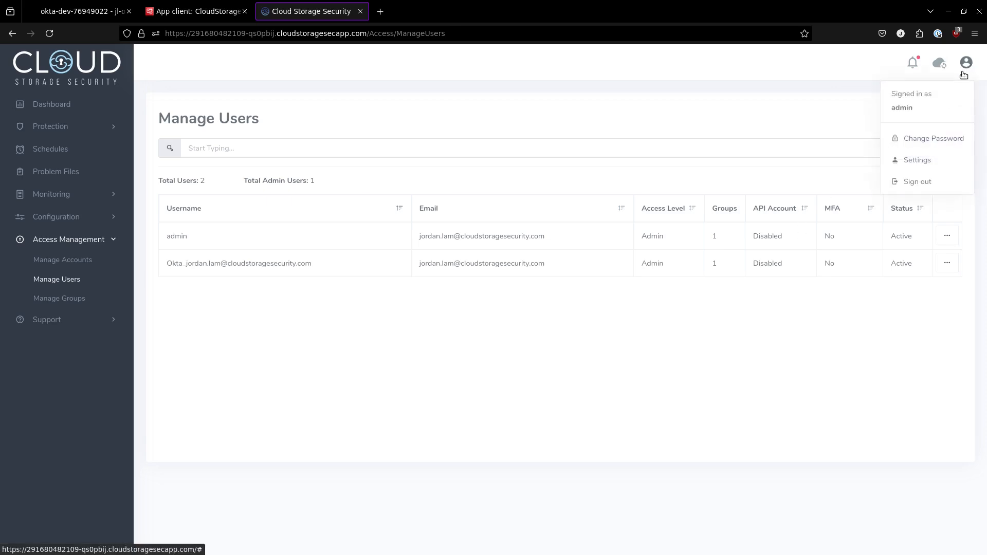
{"action": "left_click", "coordinate": [931, 179]}
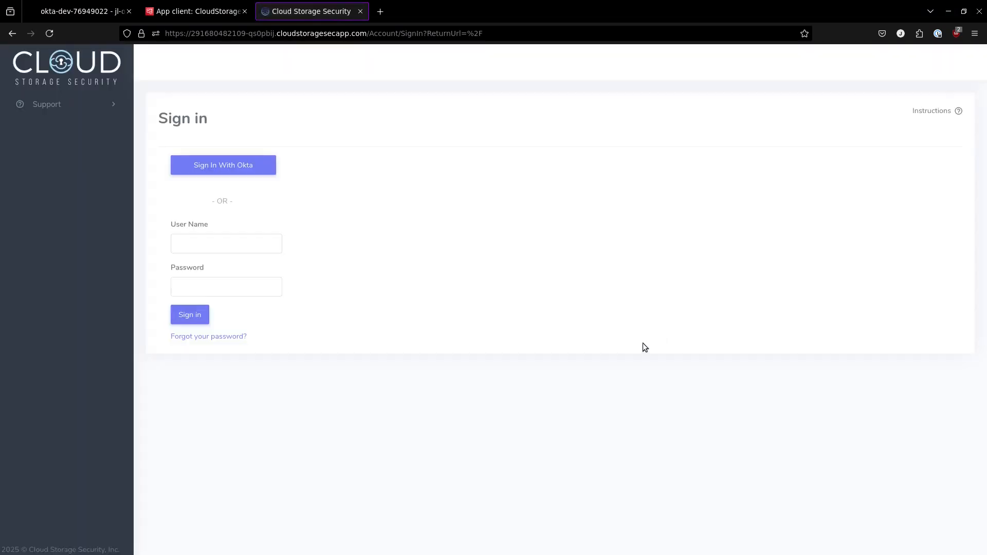
{"action": "key", "text": "super+f"}
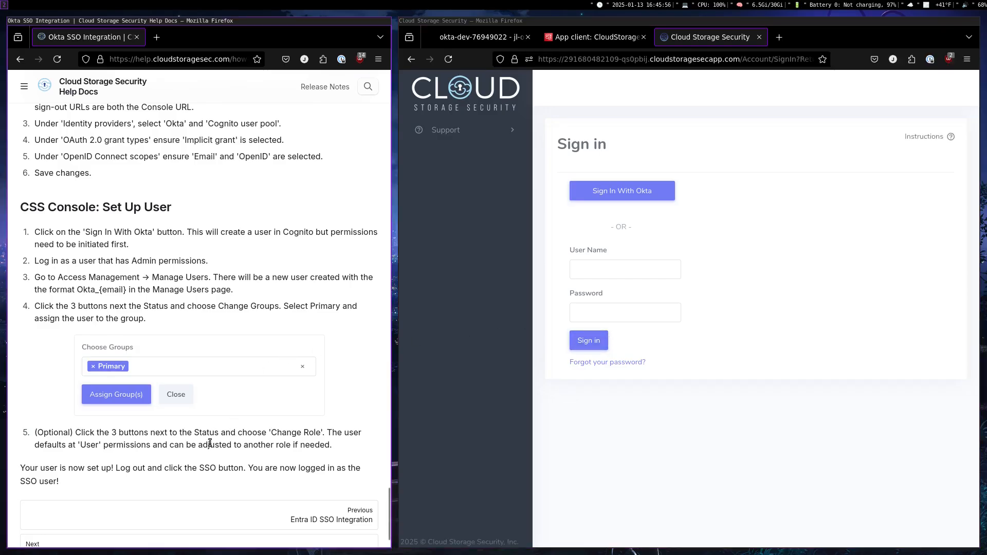
Sign in to the console with Okta and dismiss the Stay Connected form, choosing not to show it again
{"action": "left_click", "coordinate": [644, 194]}
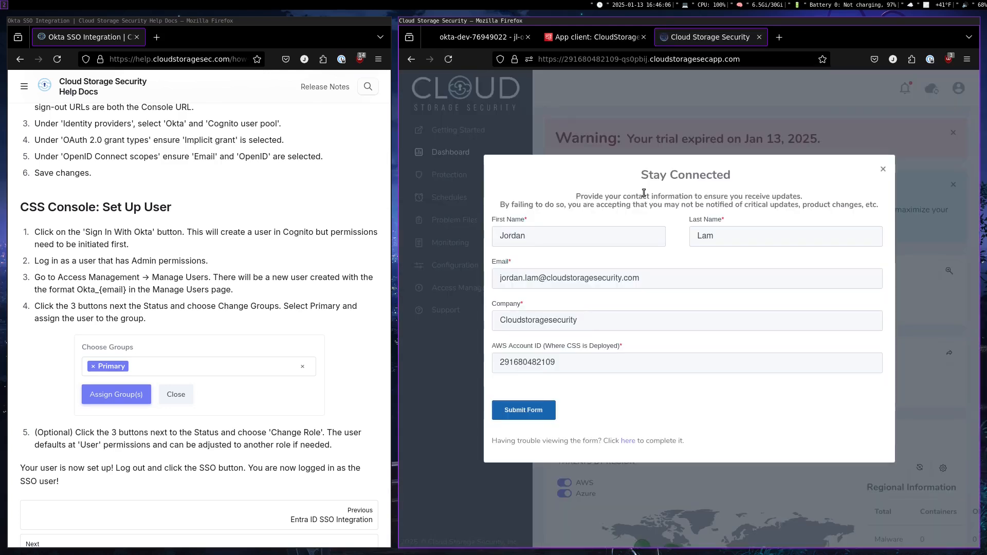
{"action": "left_click", "coordinate": [883, 169]}
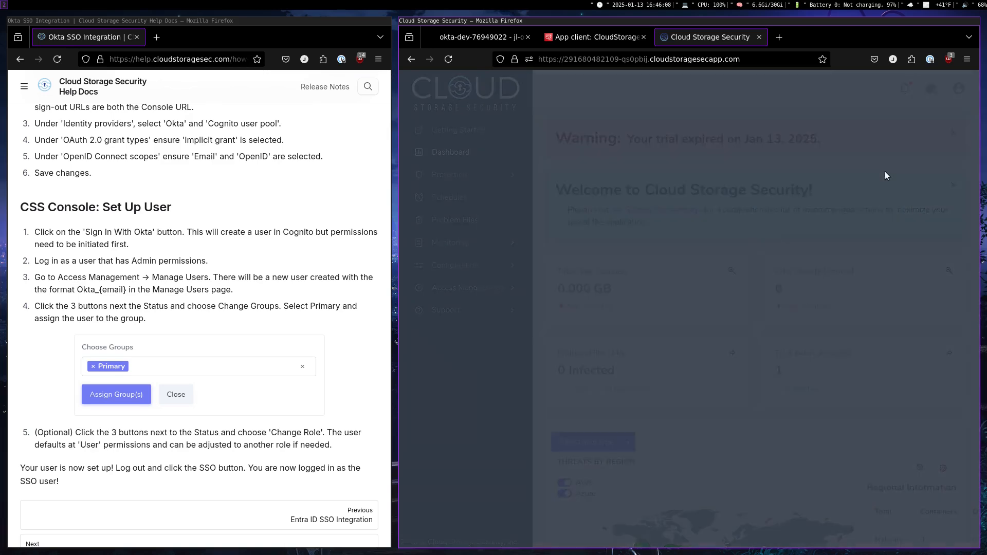
{"action": "left_click", "coordinate": [707, 342]}
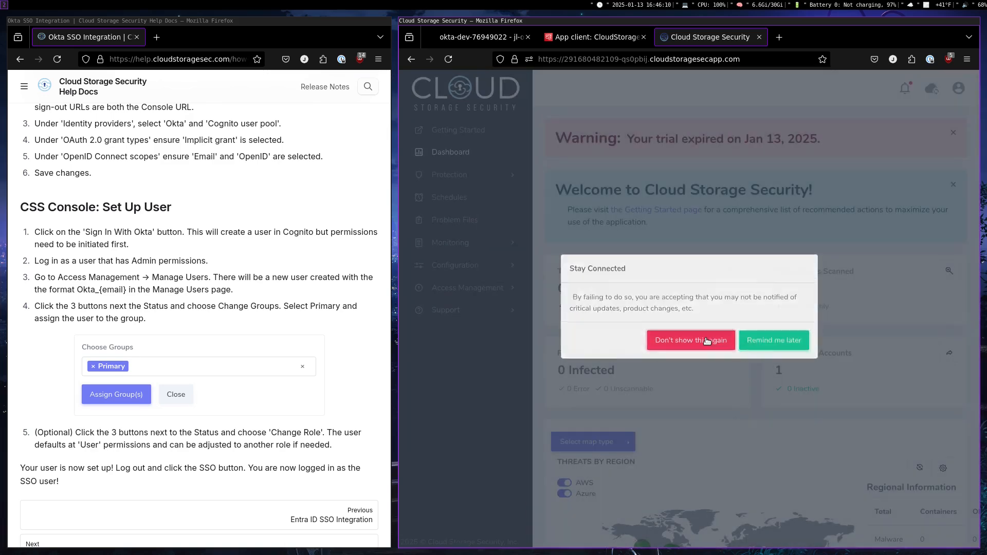